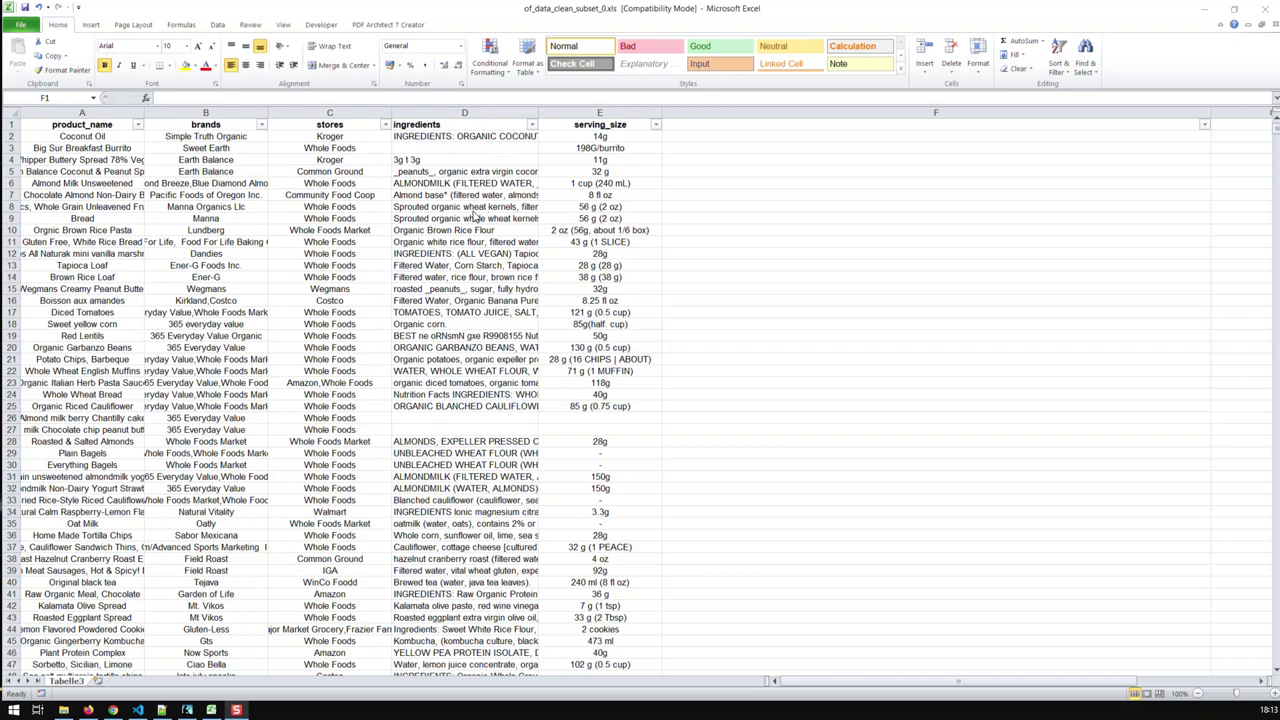
# Paste the INSERT INTO template text into cell F1
pyautogui.scroll(-14, 470, 240)
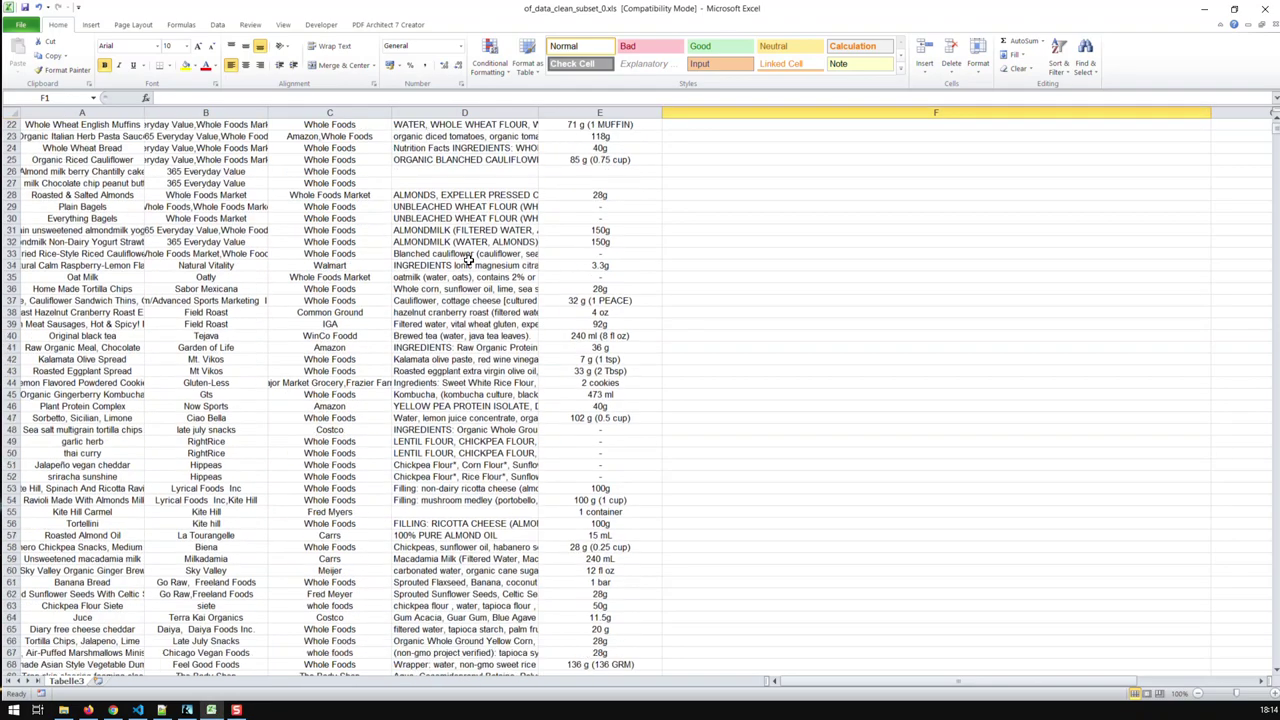
pyautogui.scroll(8, 468, 259)
pyautogui.scroll(-12, 470, 270)
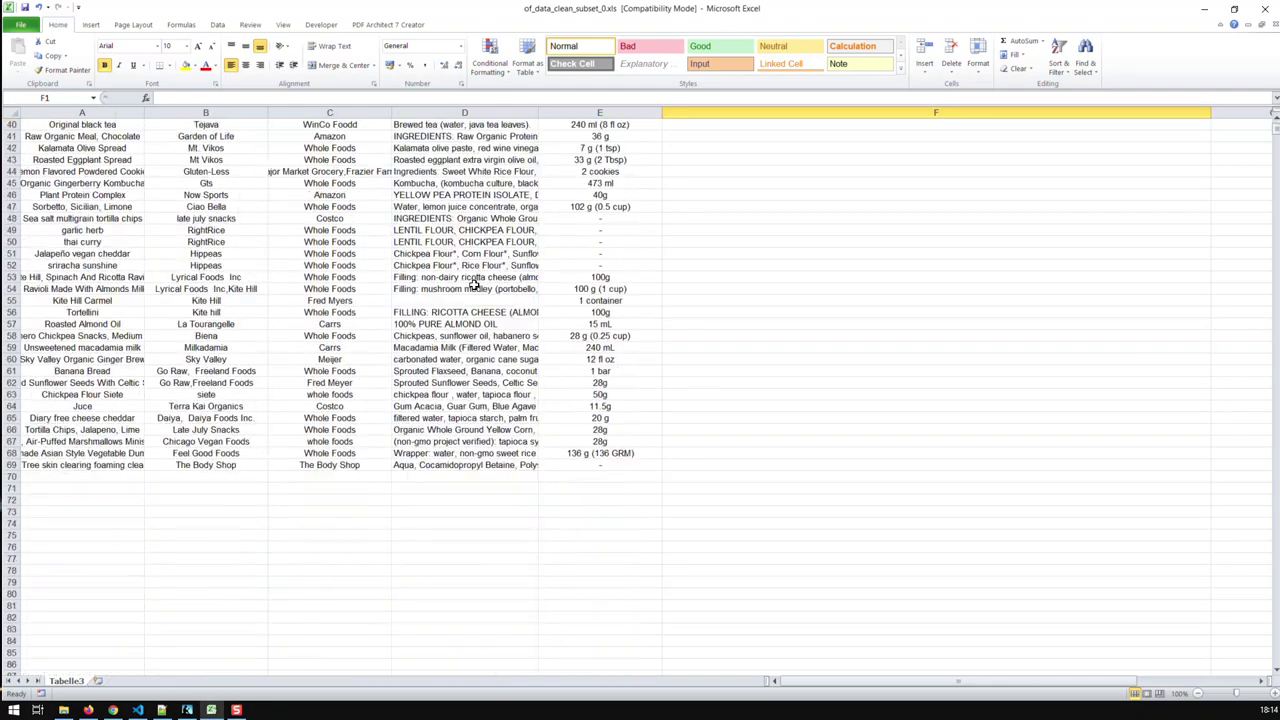
pyautogui.scroll(18, 475, 284)
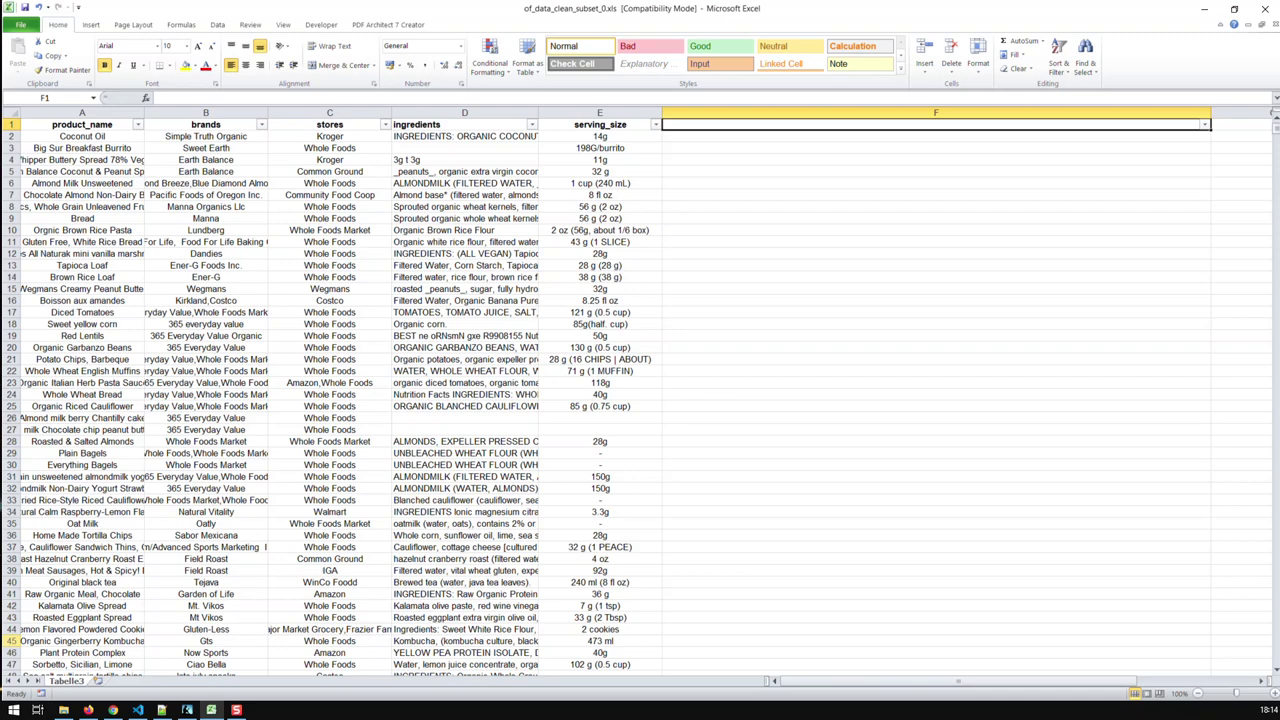
pyautogui.write('INSERT INTO table_name(col_1, col2...) VALUES(v_1, v_2)')
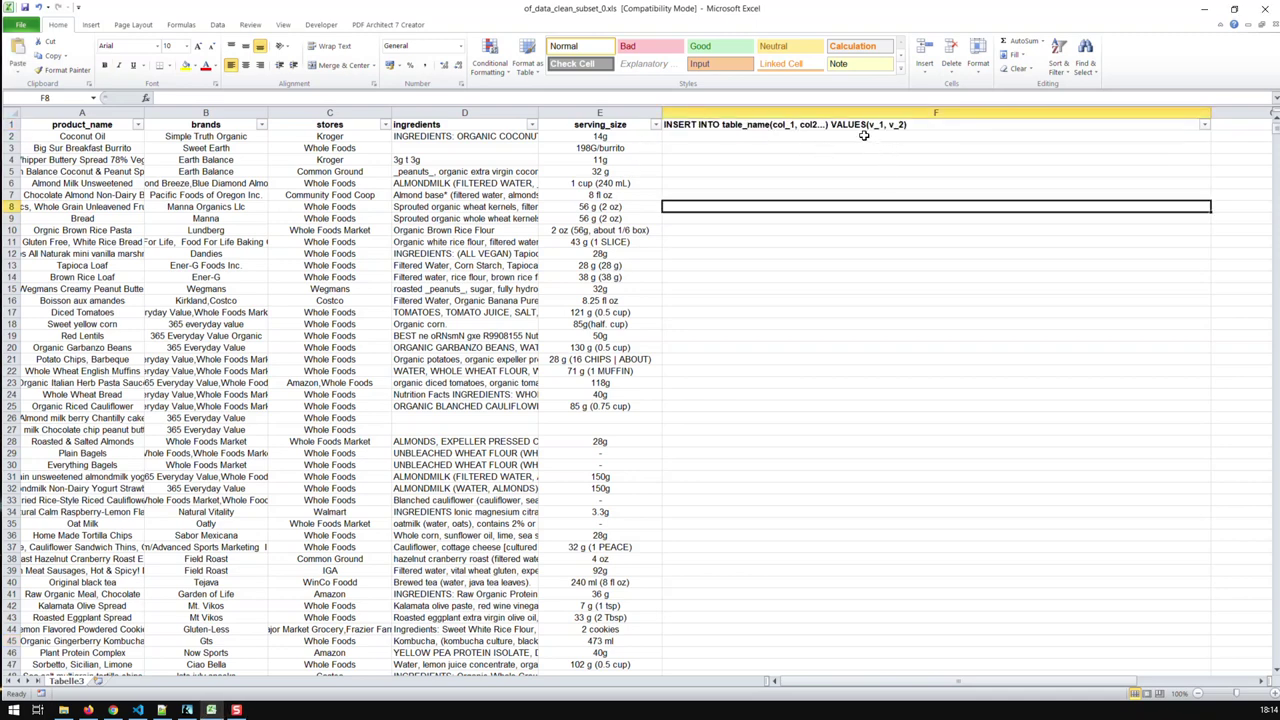
# Enter =A2&B2 in F2 to join the product name and brand
pyautogui.click(865, 137)
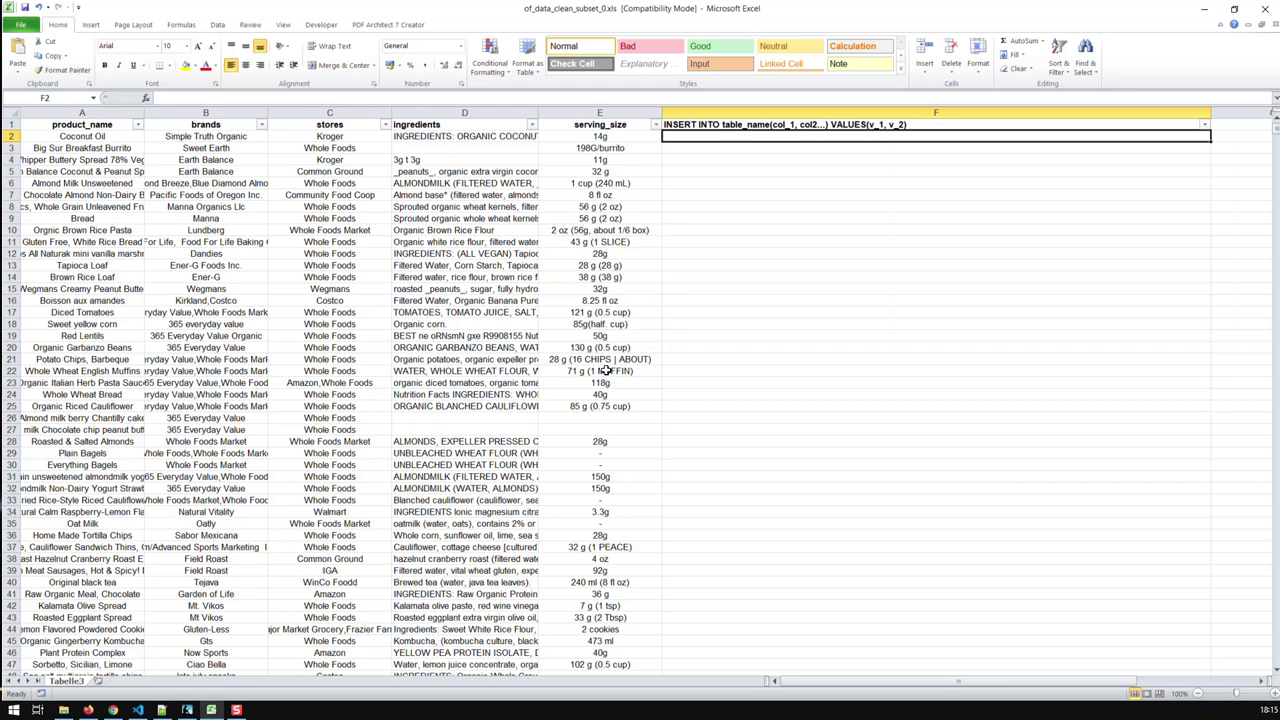
pyautogui.write('=')
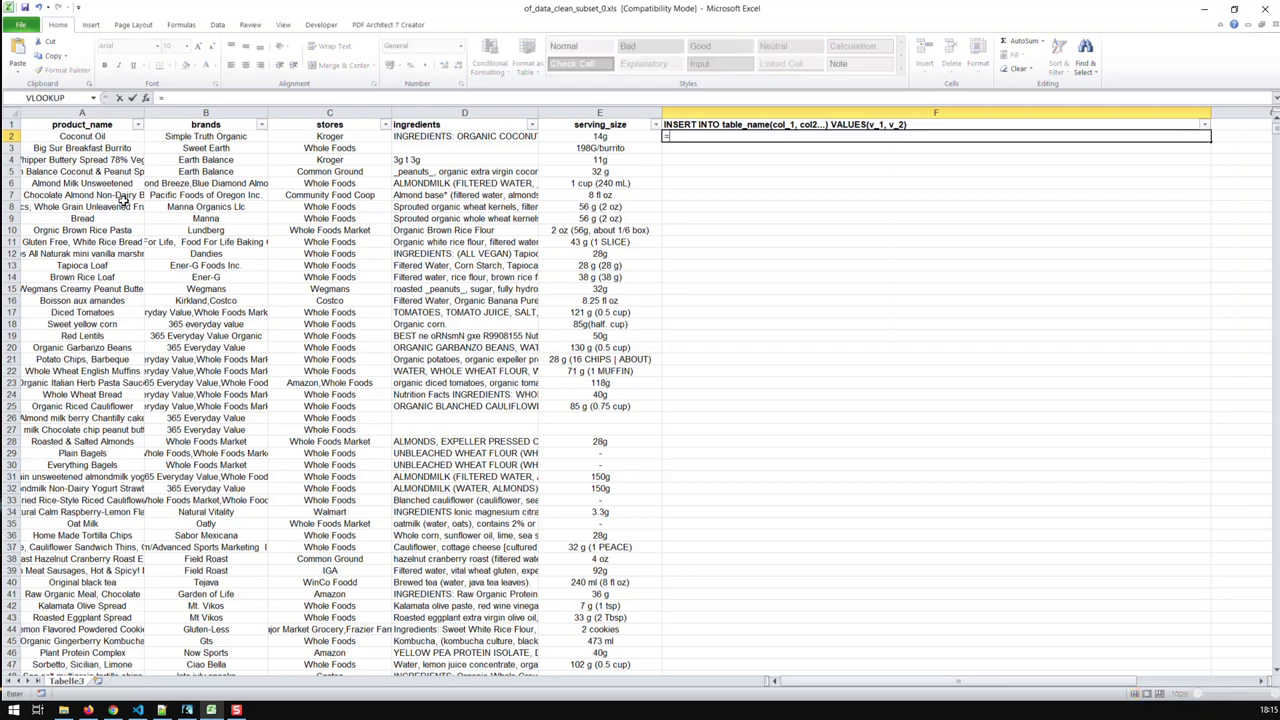
pyautogui.click(101, 135)
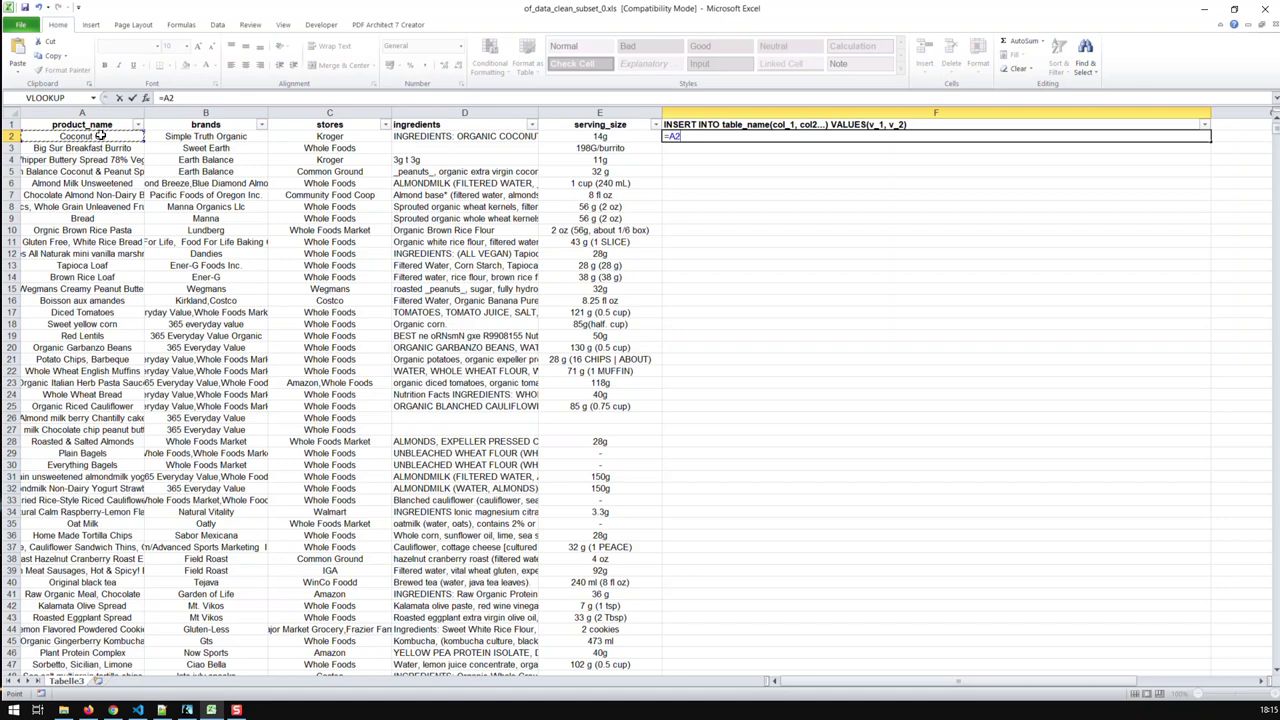
pyautogui.write('&')
pyautogui.click(201, 134)
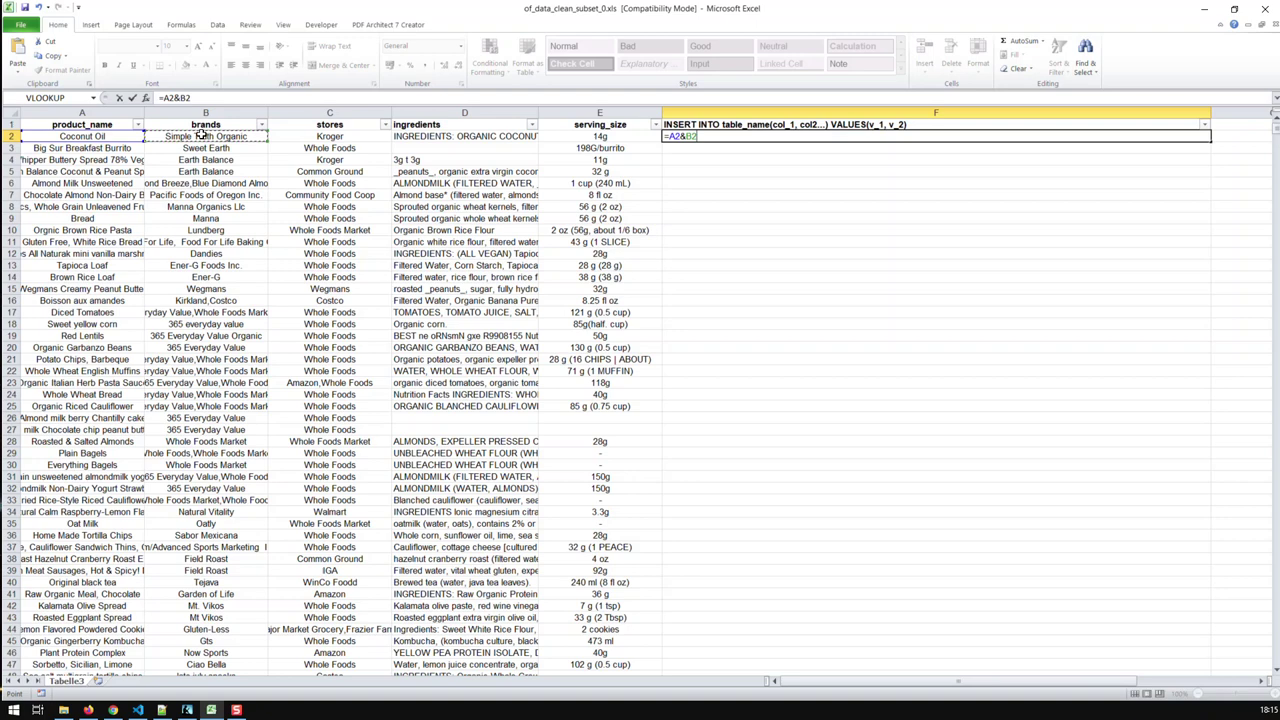
pyautogui.press('Return')
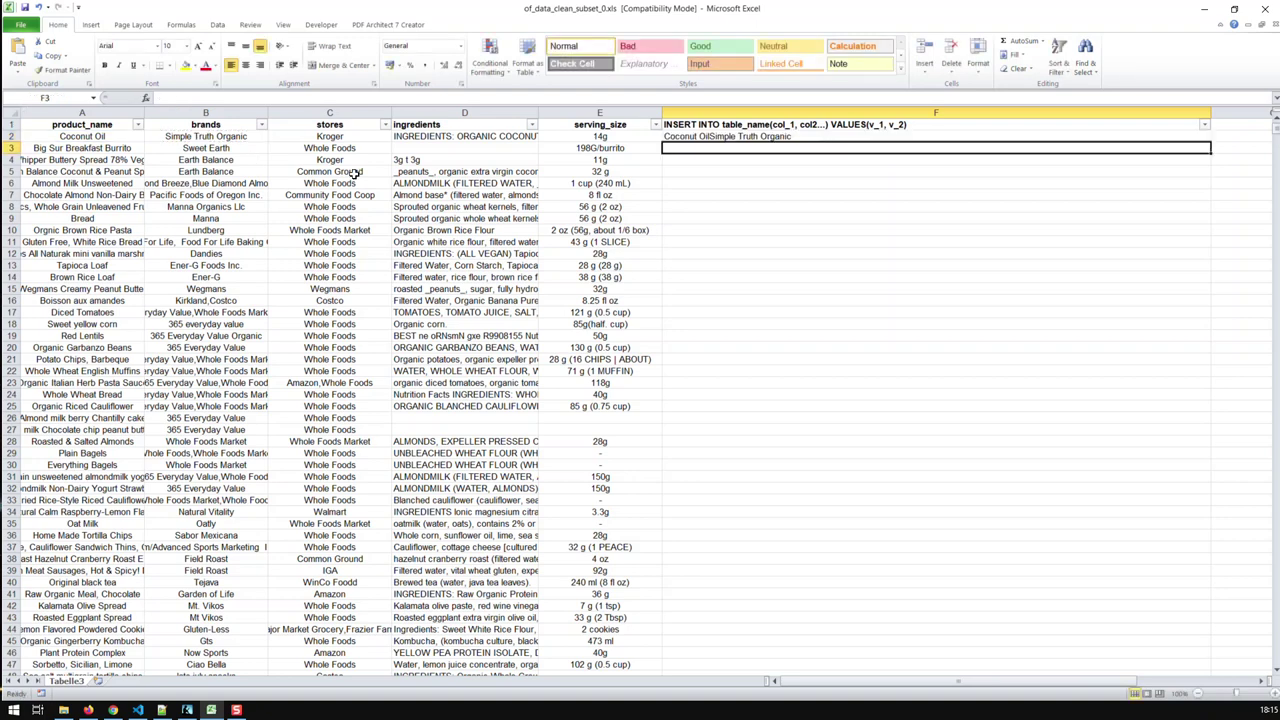
# Rewrite F2 as =A2&" "&B2 so name and brand are space-separated
pyautogui.click(690, 135)
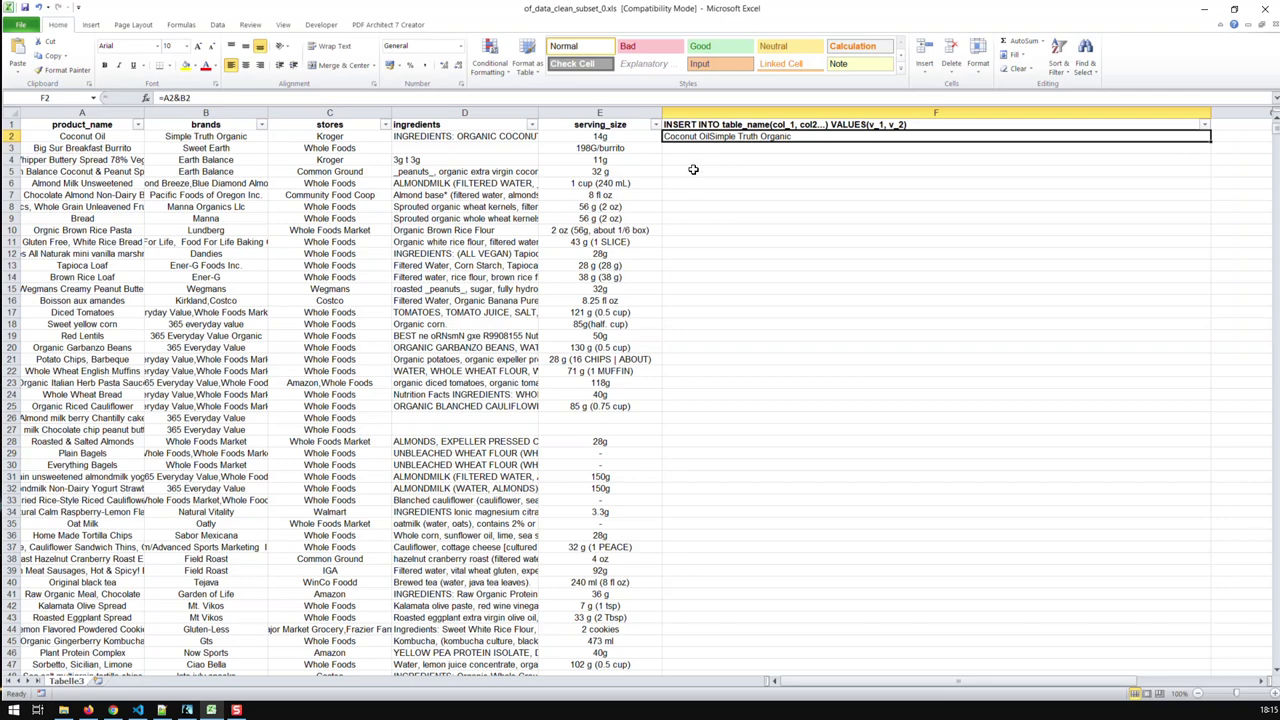
pyautogui.click(235, 97)
pyautogui.moveTo(189, 97); pyautogui.dragTo(163, 97)
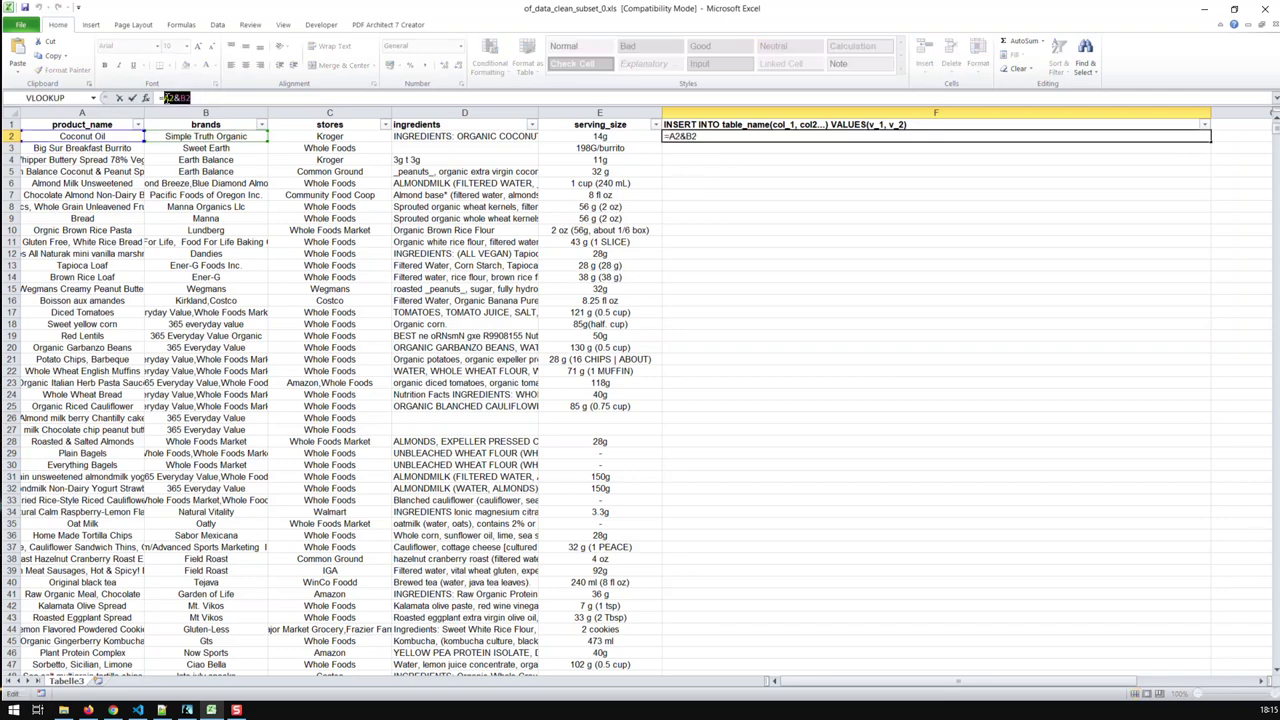
pyautogui.click(95, 137)
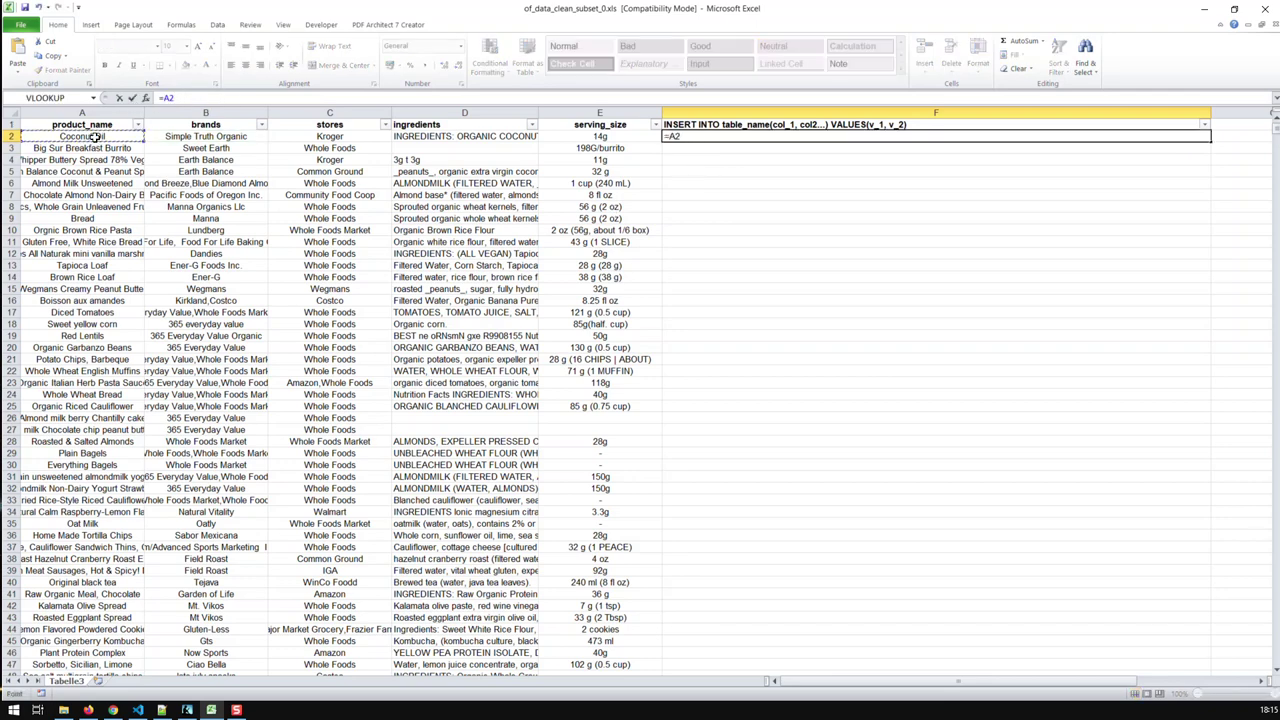
pyautogui.write('&" "&')
pyautogui.click(157, 137)
pyautogui.press('Return')
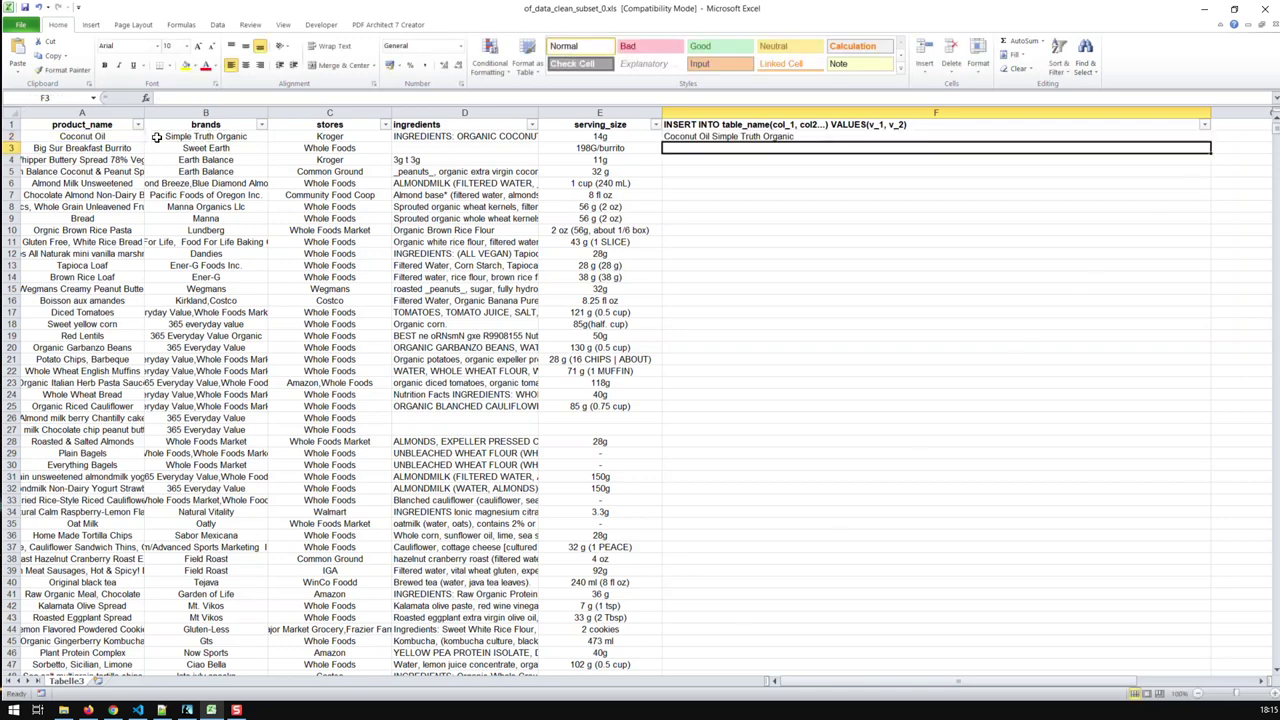
# Change F2's separator to " @ ", making it =A2&" @ "&B2
pyautogui.click(760, 138)
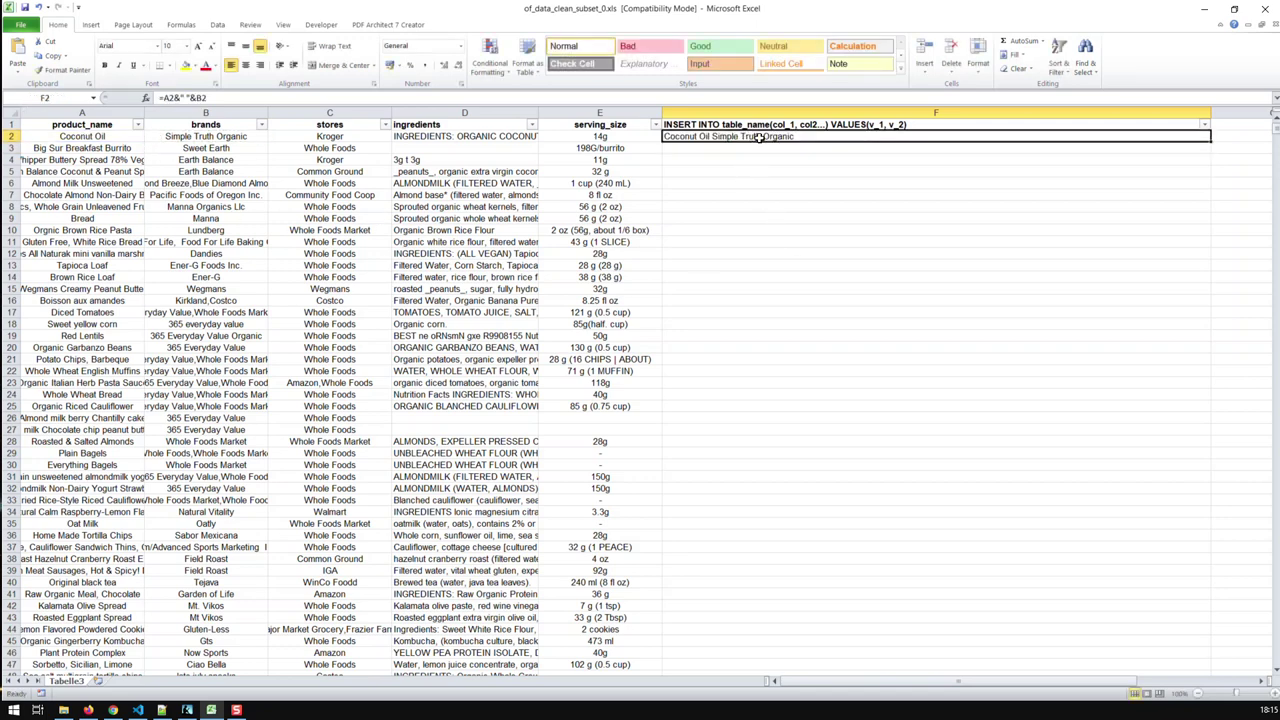
pyautogui.click(186, 97)
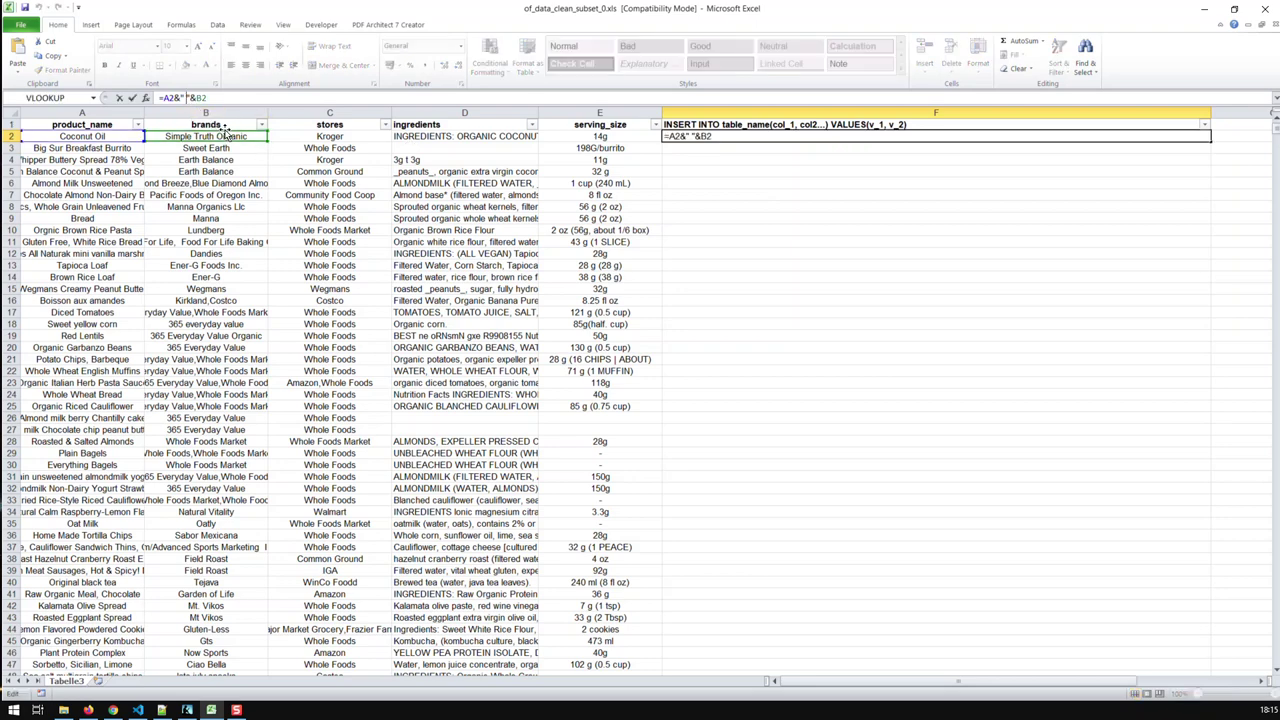
pyautogui.write('@')
pyautogui.press('Return')
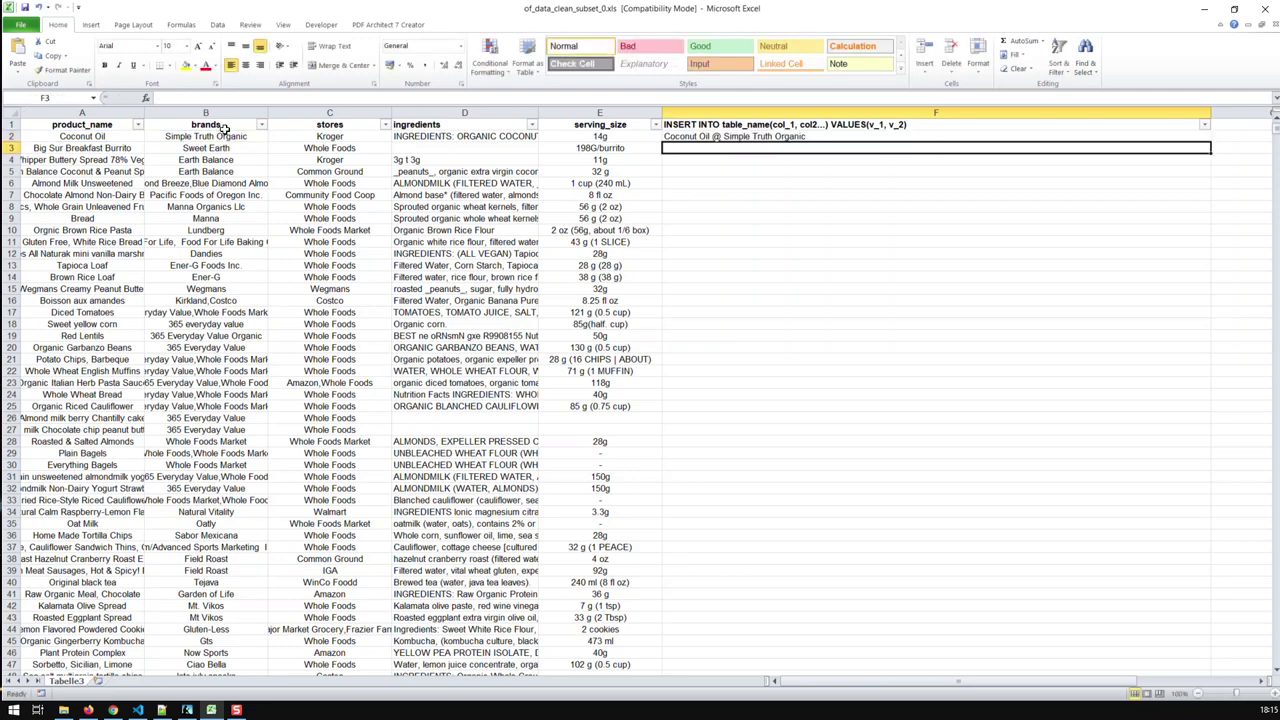
# Fill F2's joining formula down through F28
pyautogui.click(699, 136)
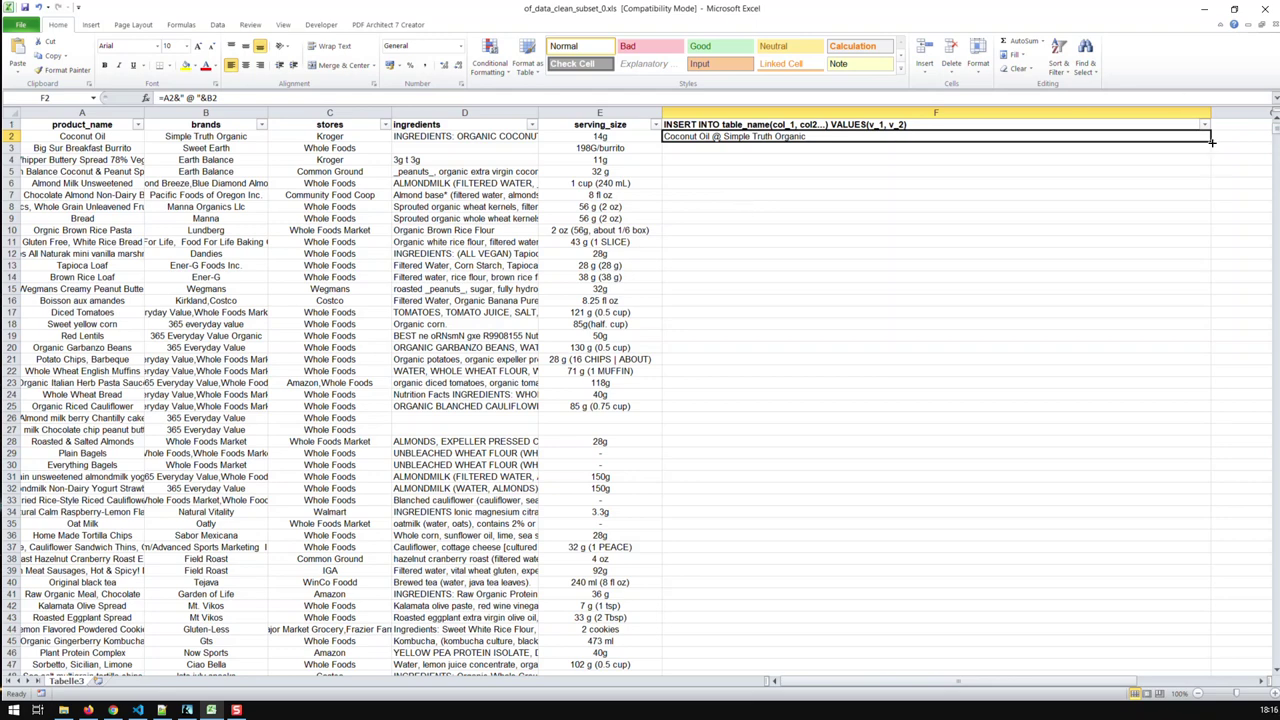
pyautogui.moveTo(1211, 142); pyautogui.dragTo(1232, 443)
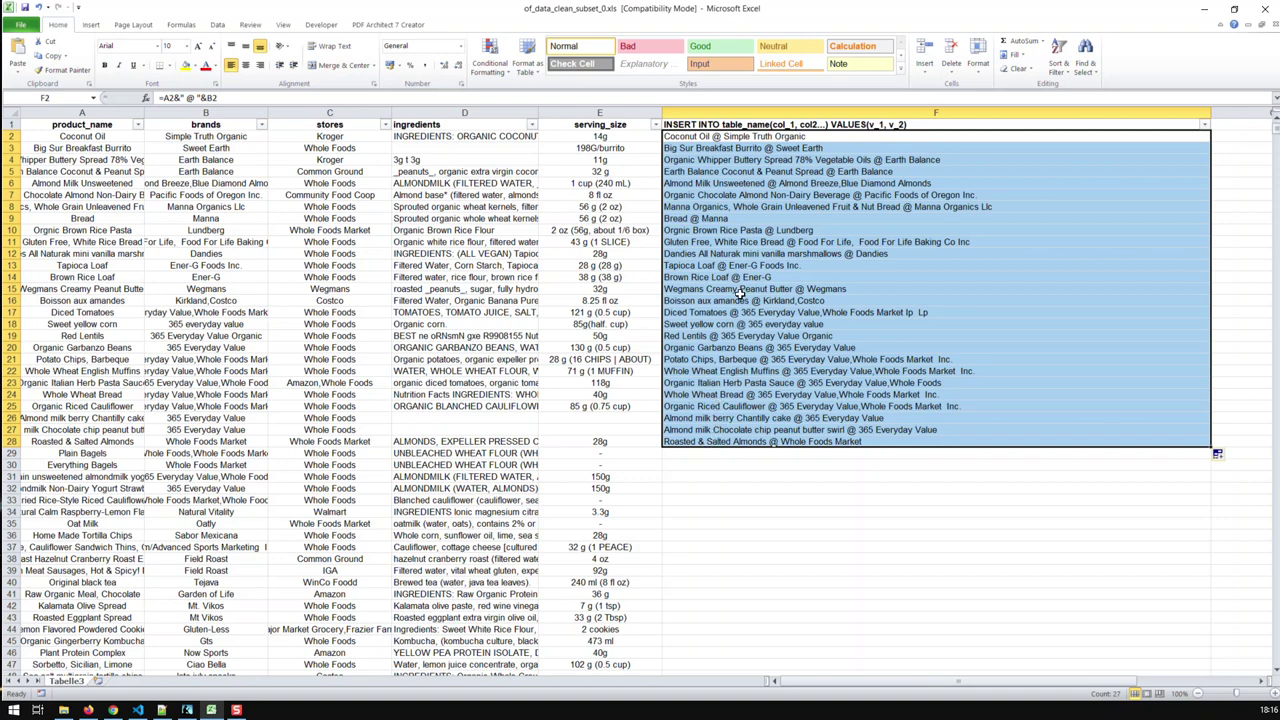
pyautogui.click(708, 136)
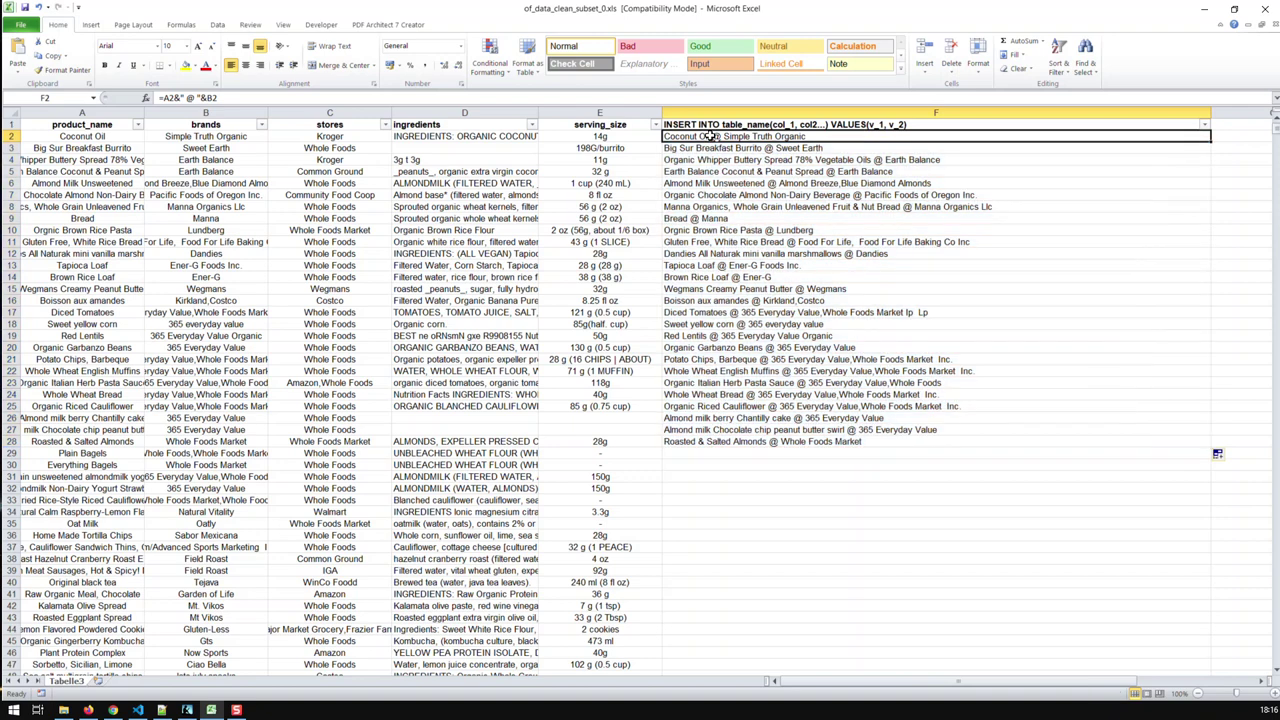
# Start F2 as ="INSERT INTO demo_table("&$A$1, with A1 referenced absolutely
pyautogui.write('=')
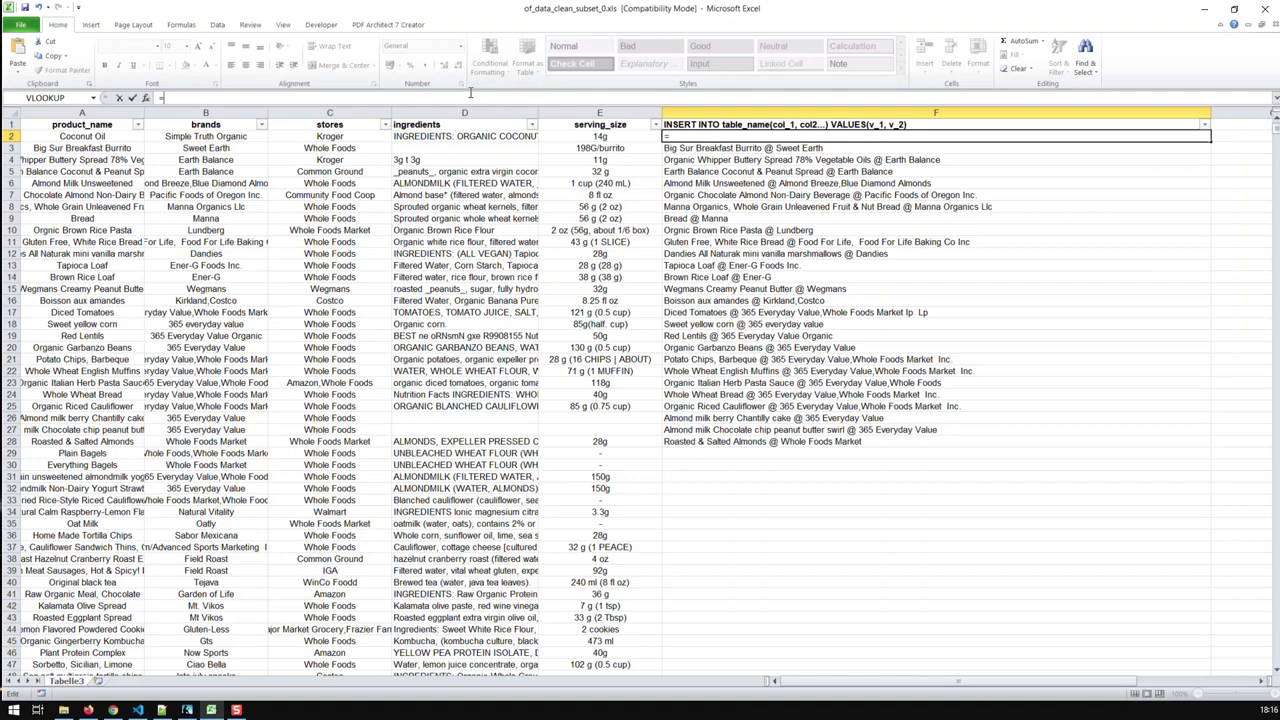
pyautogui.write('"INSERT INTO demo')
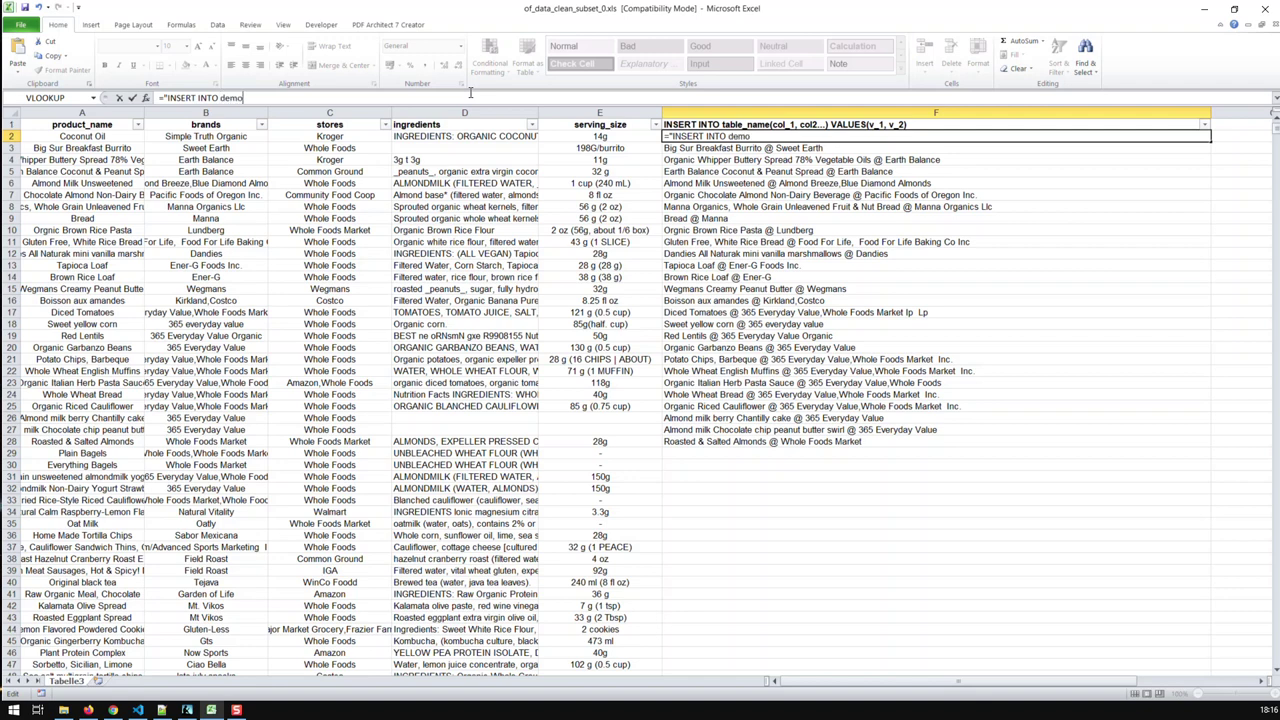
pyautogui.write('_table("&')
pyautogui.click(105, 122)
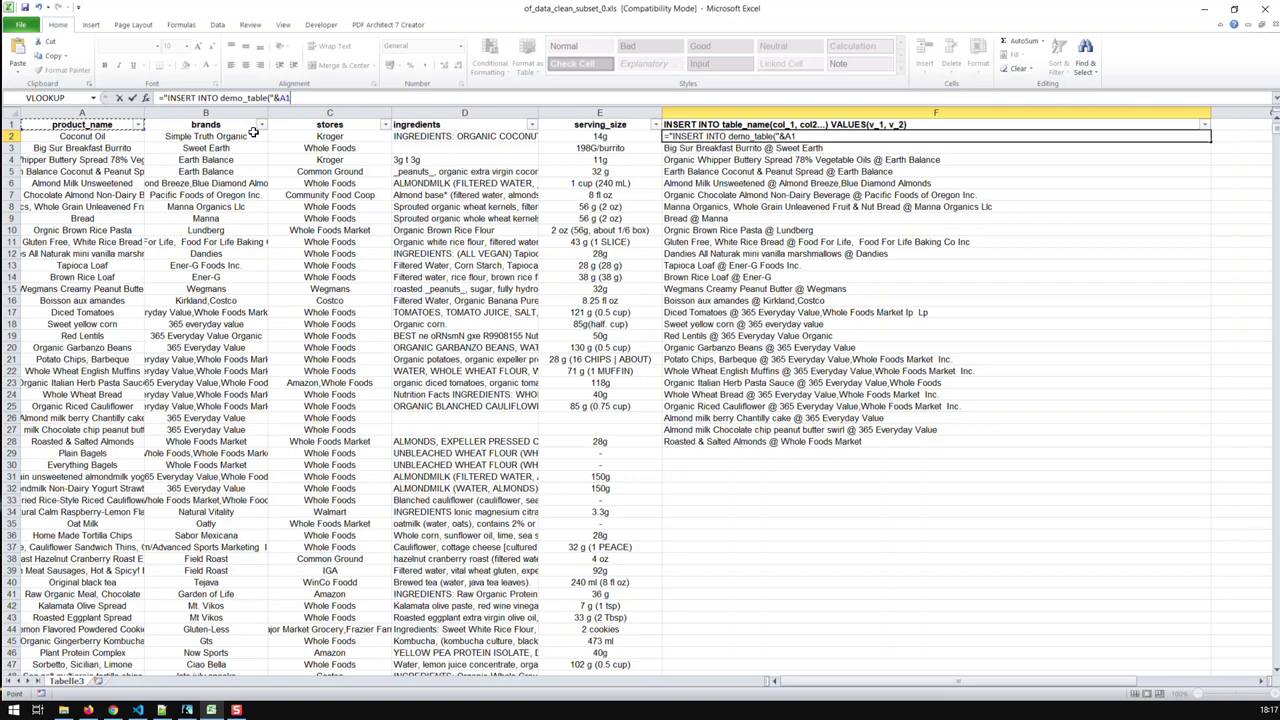
pyautogui.press('F4')
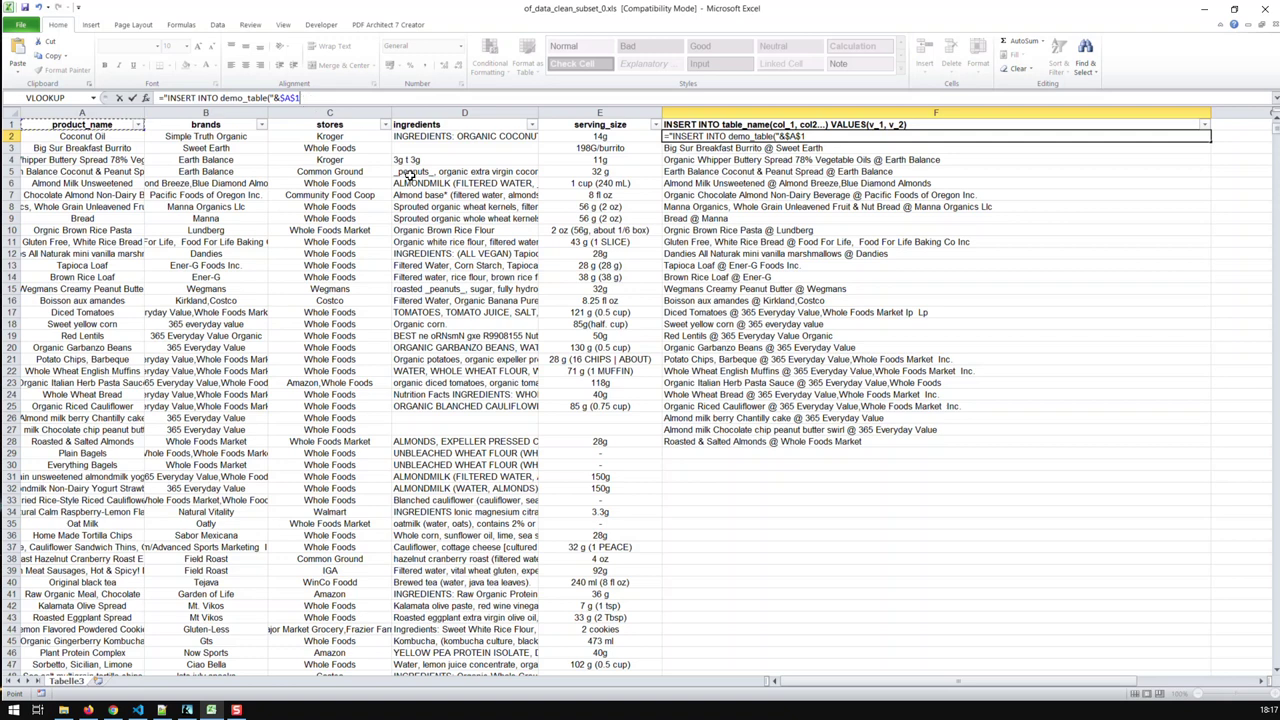
# Extend F2's formula with the B1 brands header and "], [", then commit it
pyautogui.click(270, 97)
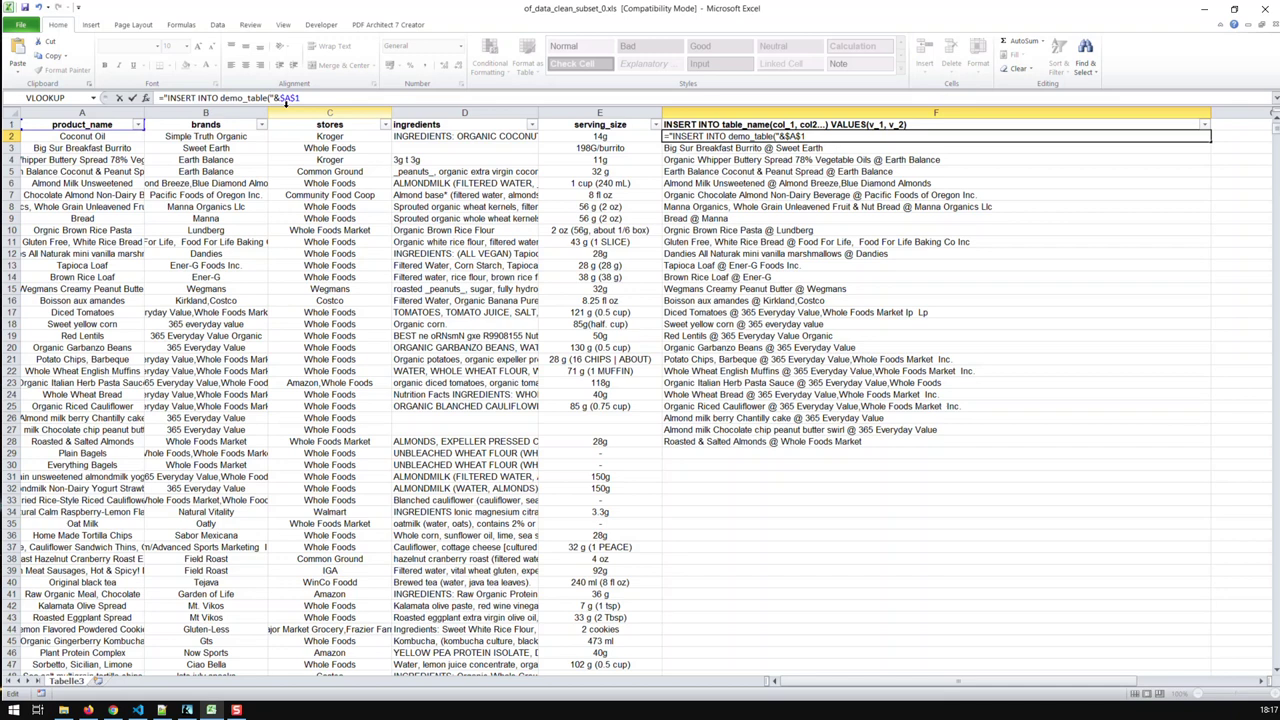
pyautogui.write("'")
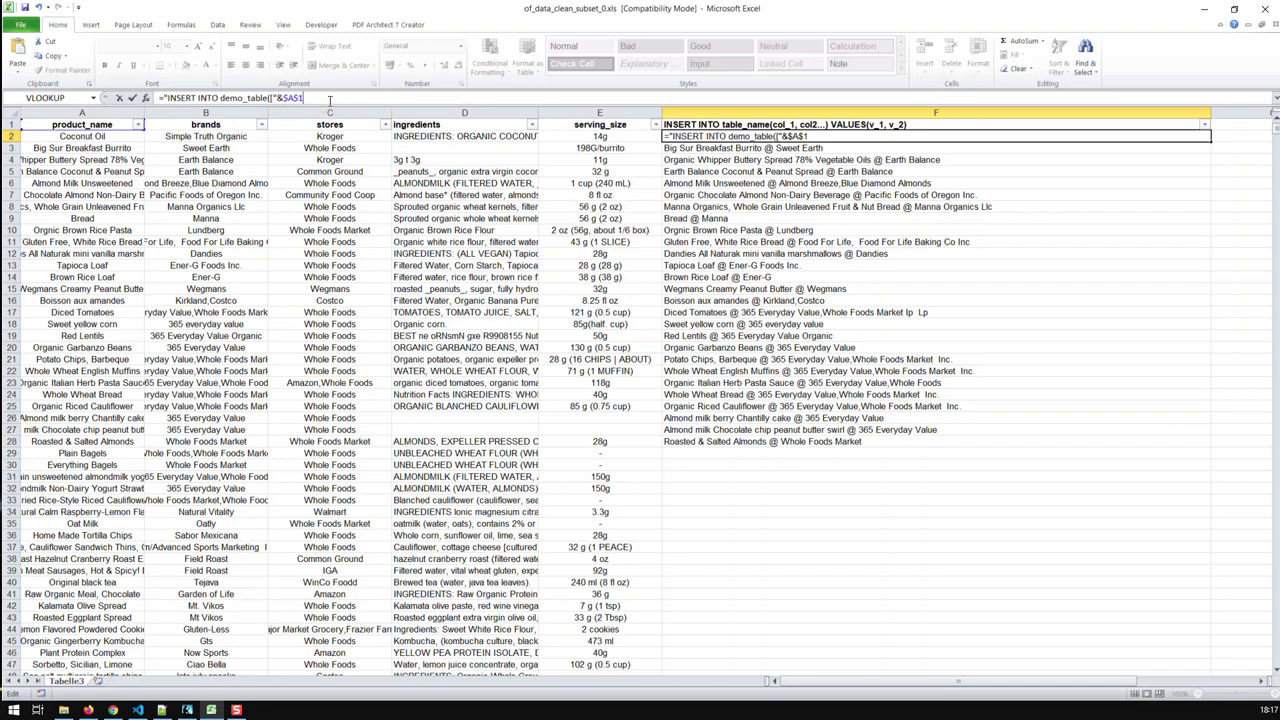
pyautogui.write('&"')
pyautogui.write("'")
pyautogui.write(' (')
pyautogui.write('"')
pyautogui.write('&')
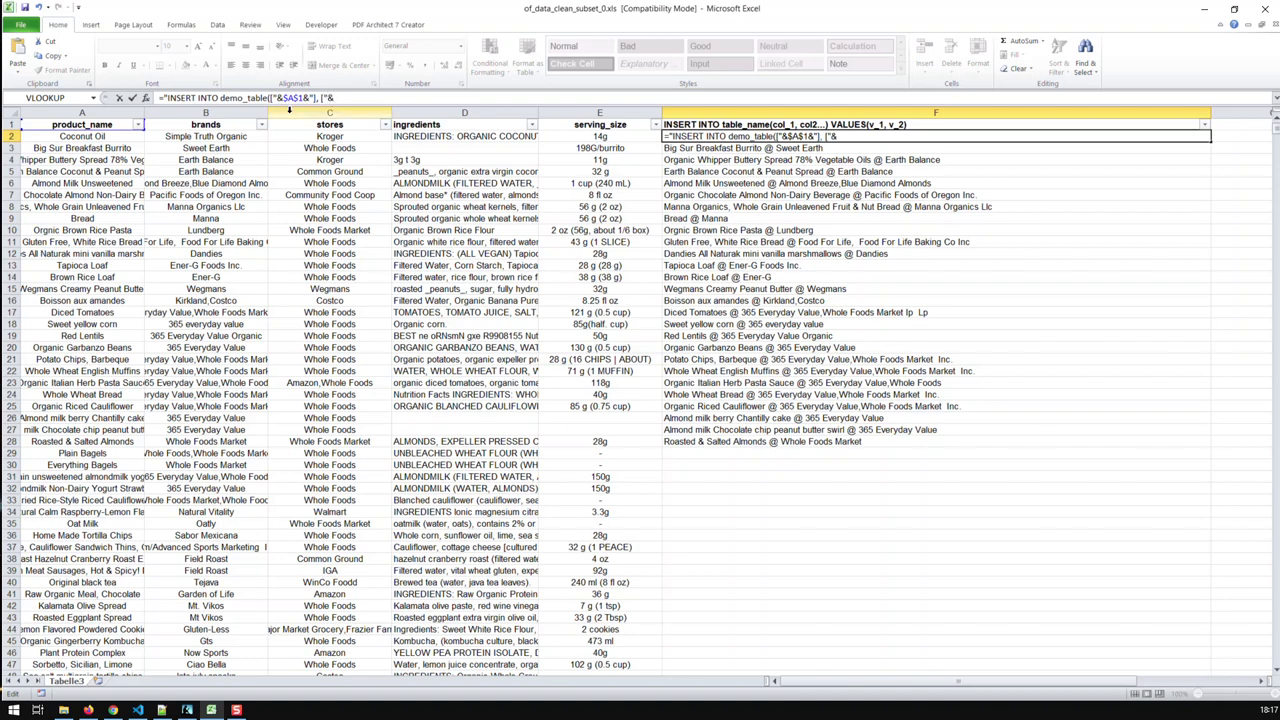
pyautogui.click(203, 130)
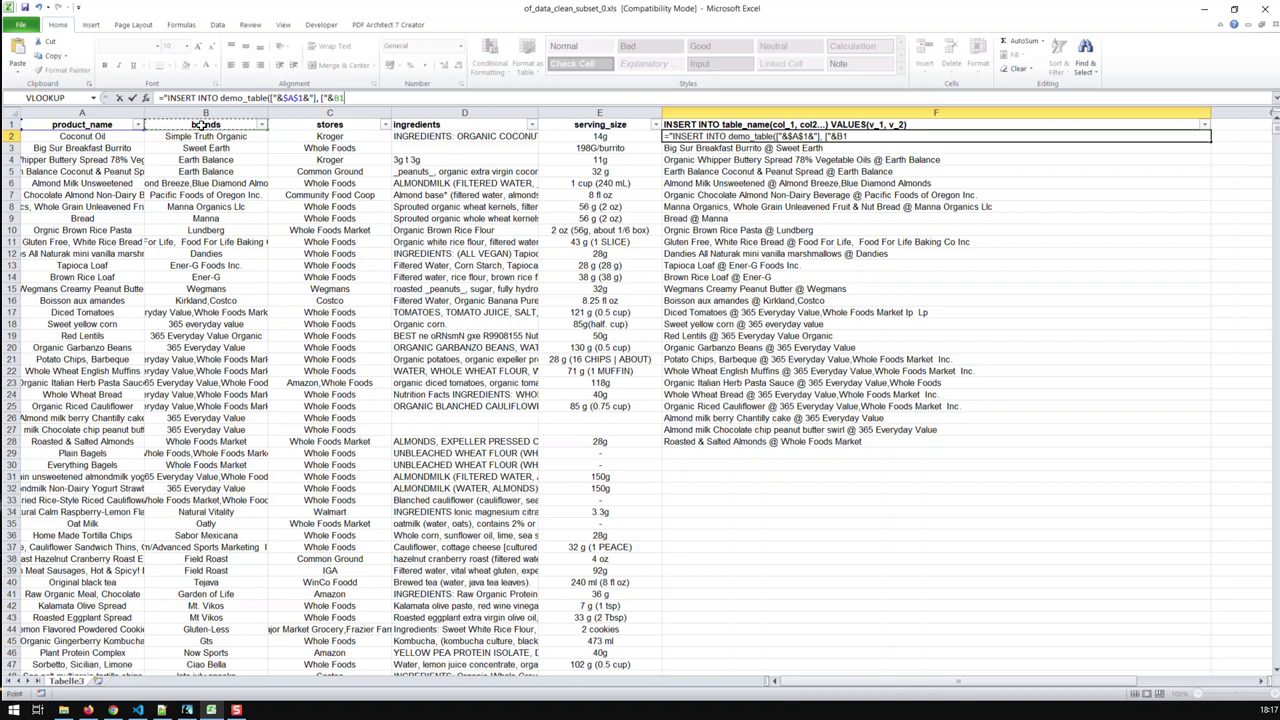
pyautogui.write('&"], ["')
pyautogui.press('Return')
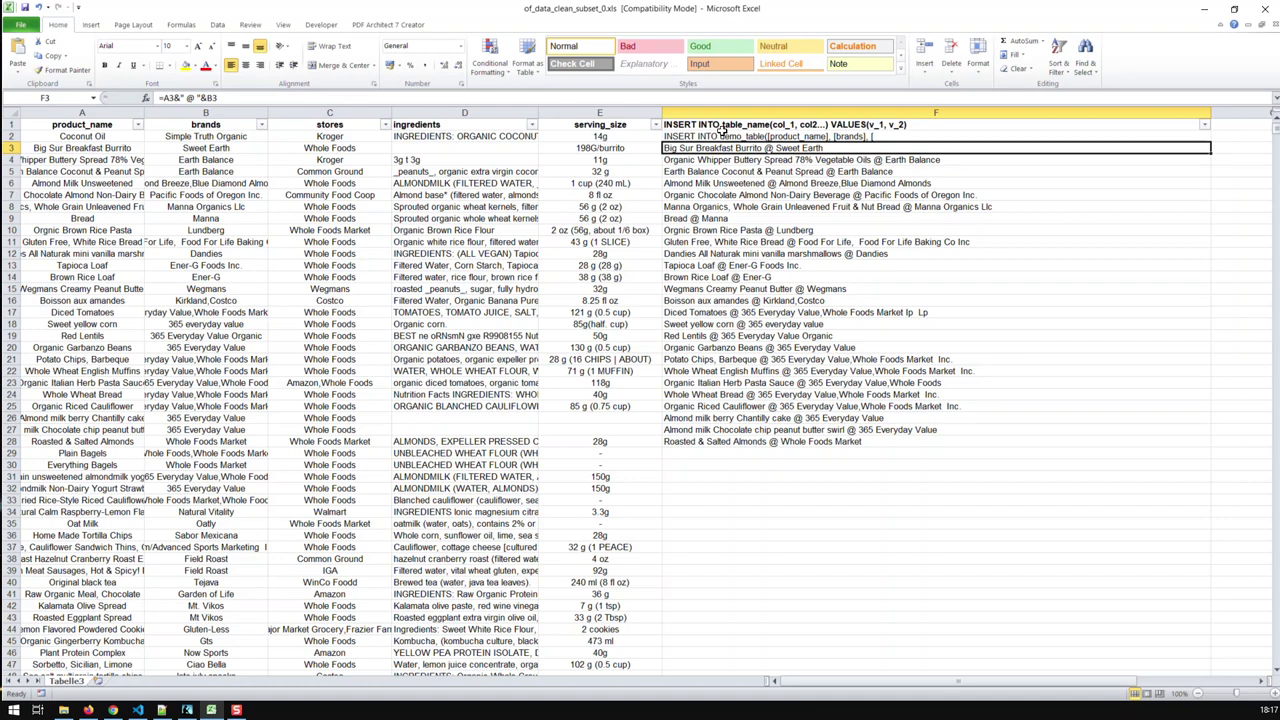
# Copy F2's resulting statement text into a new Notepad++ document
pyautogui.click(719, 136)
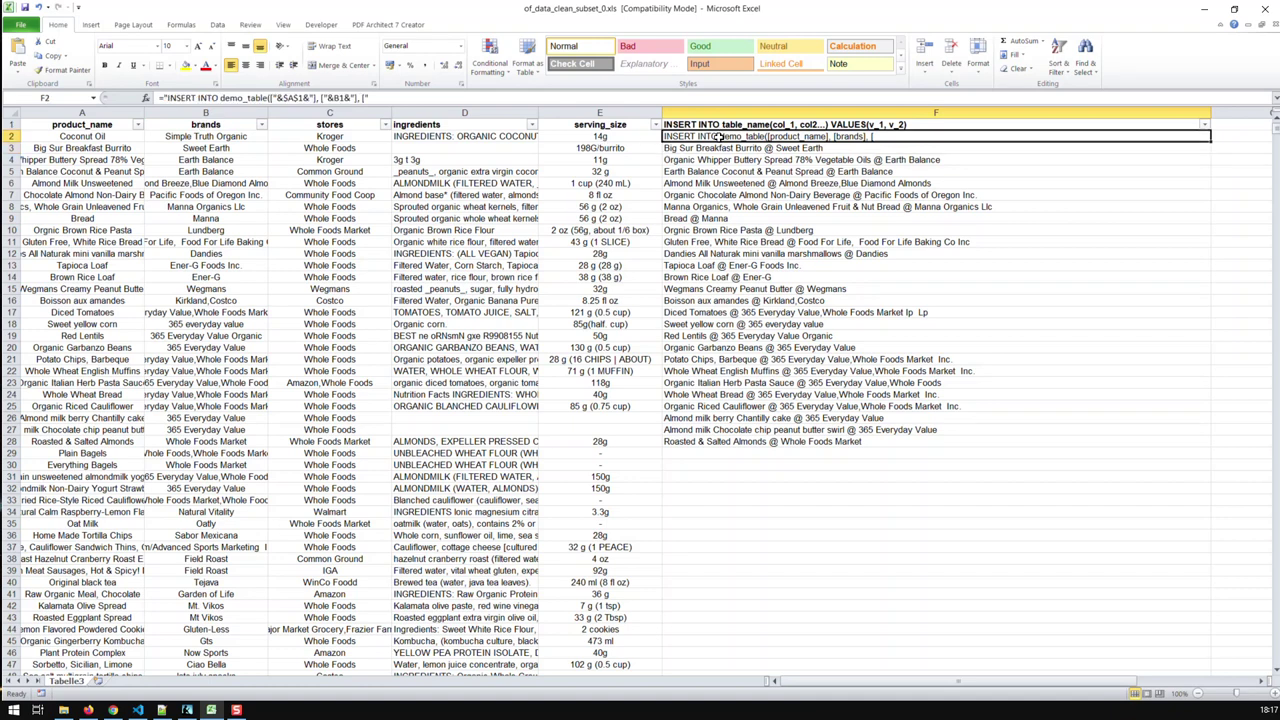
pyautogui.hotkey('ctrl', 'c')
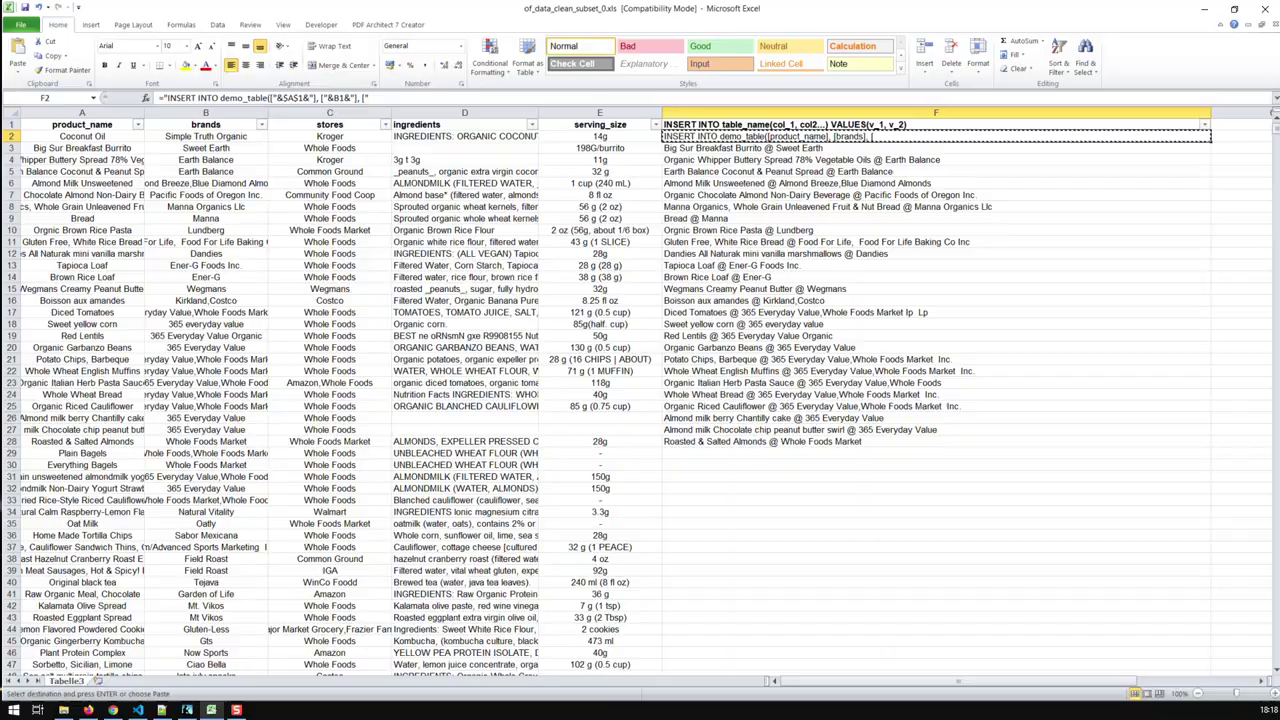
pyautogui.hotkey('alt', 'Tab')
pyautogui.hotkey('ctrl', 'v')
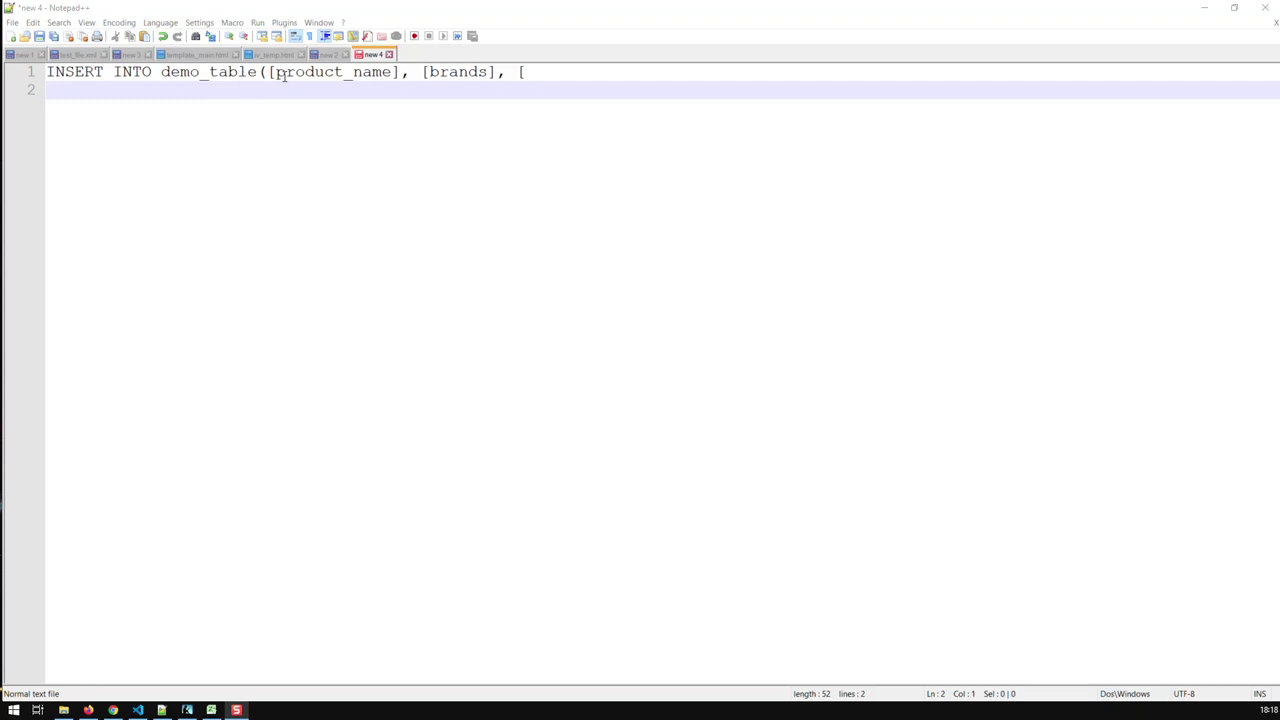
# Check the pasted statement fragment in Notepad++, then switch back to Excel
pyautogui.click(528, 72)
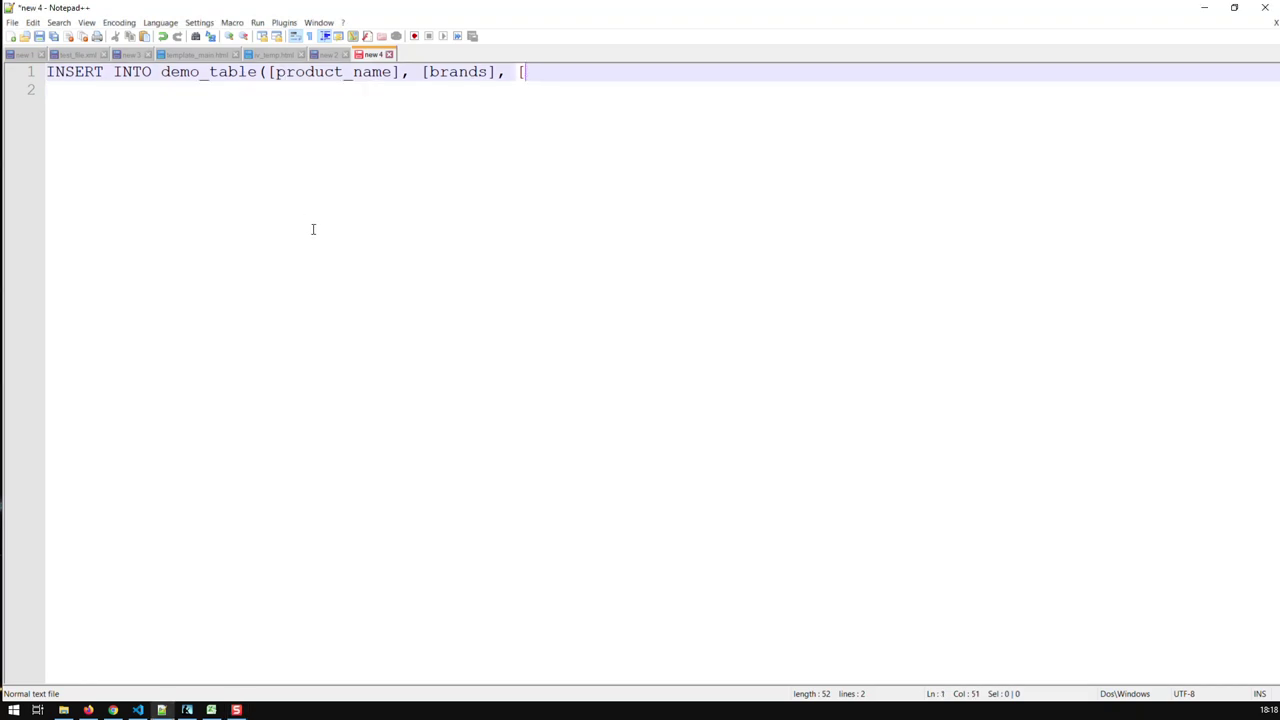
pyautogui.hotkey('alt', 'Tab')
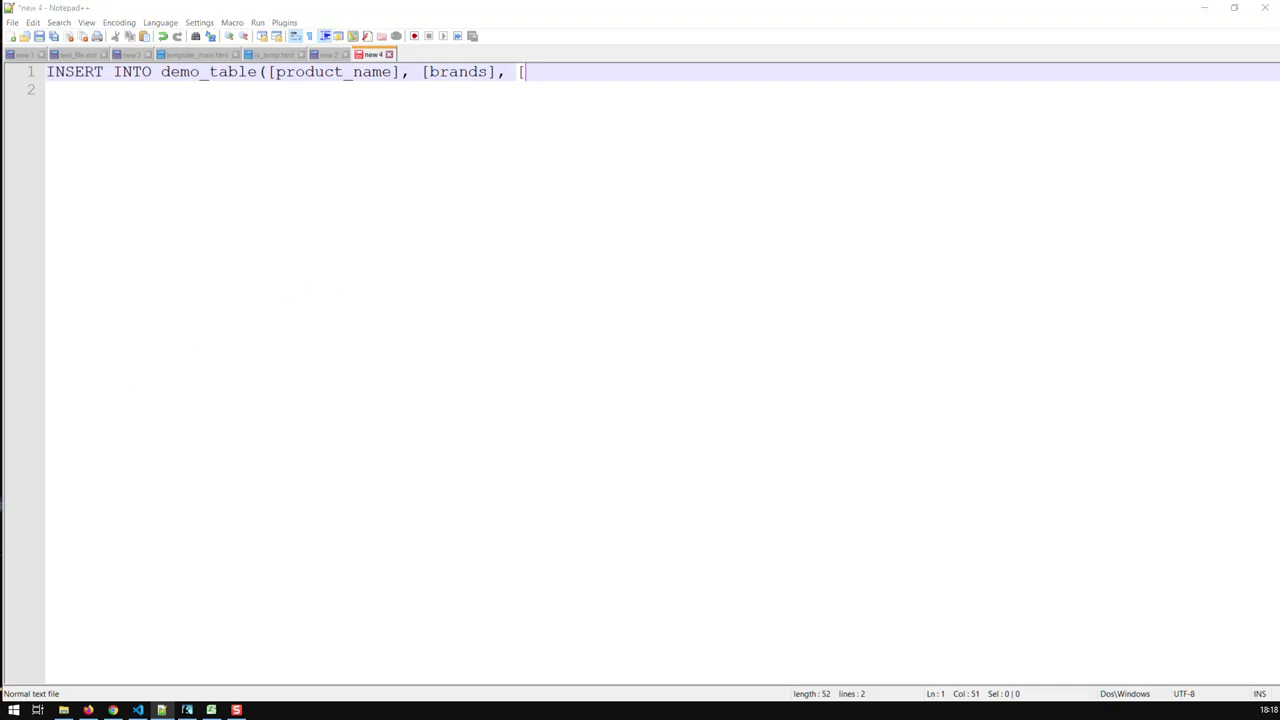
# Add &"]) VALUES(" to F2's formula and make the brands and stores header references absolute
pyautogui.click(510, 97)
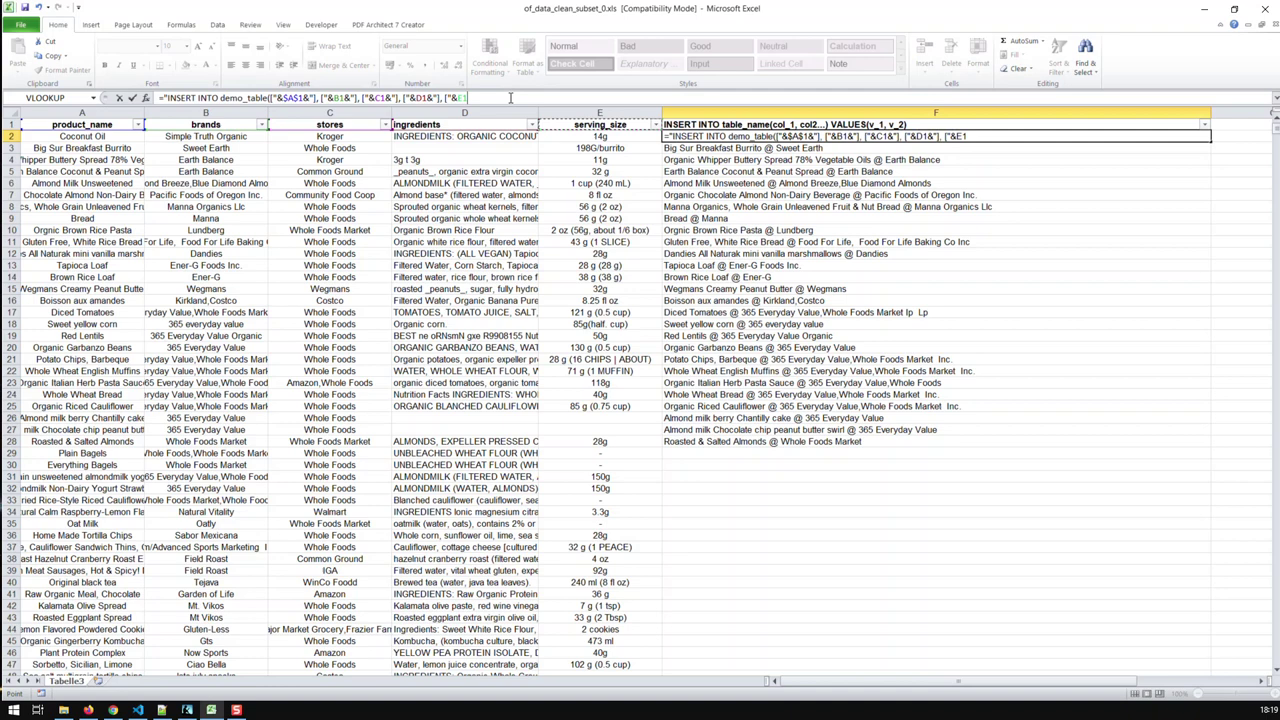
pyautogui.write('&"]) VALUES')
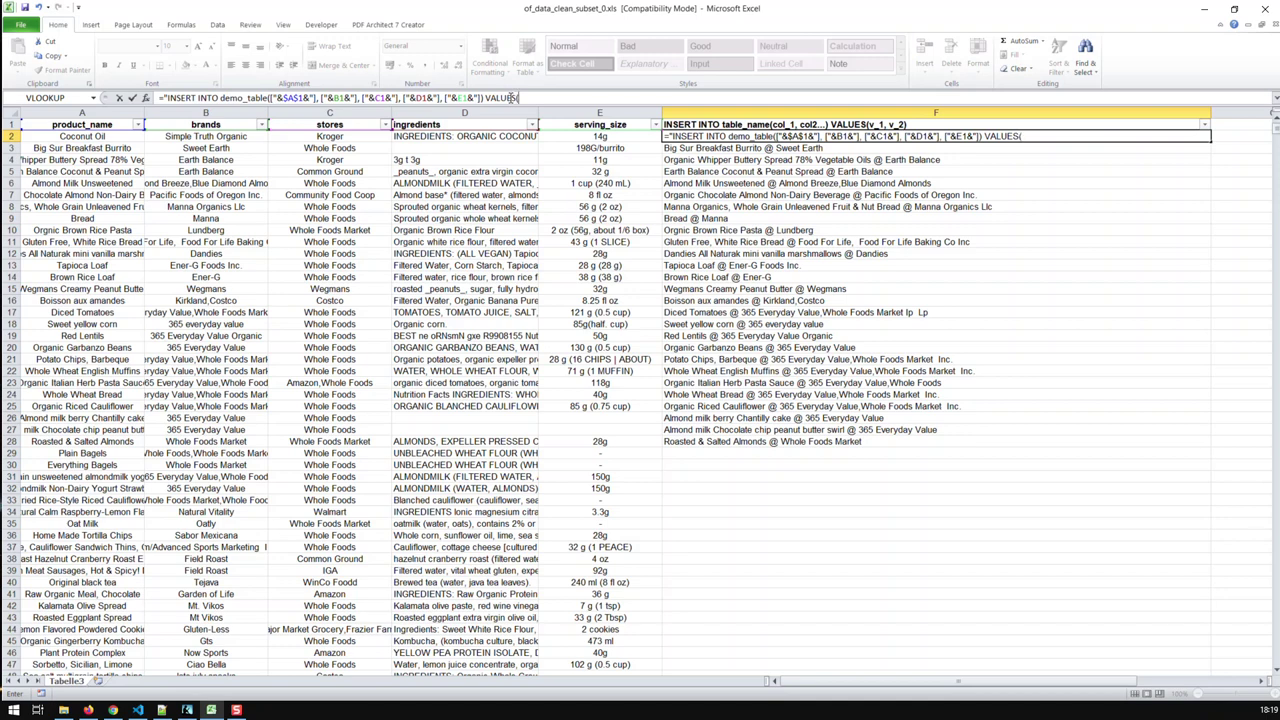
pyautogui.write('(')
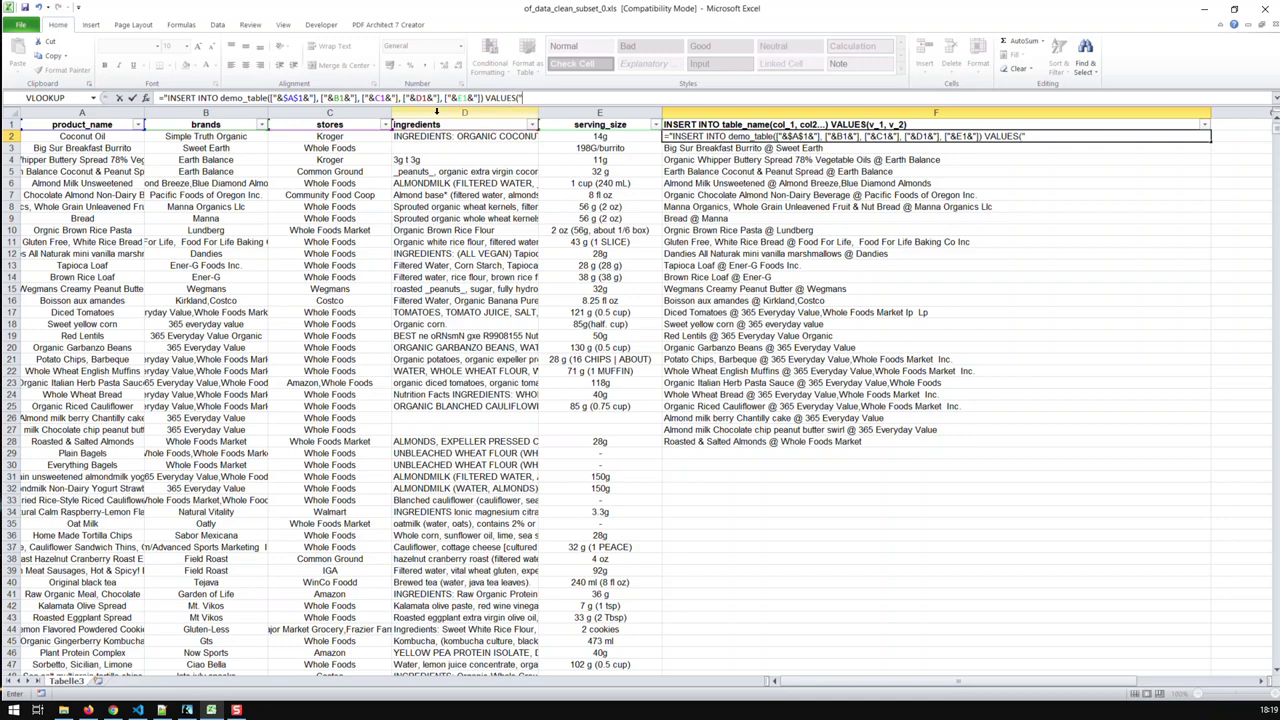
pyautogui.write('"')
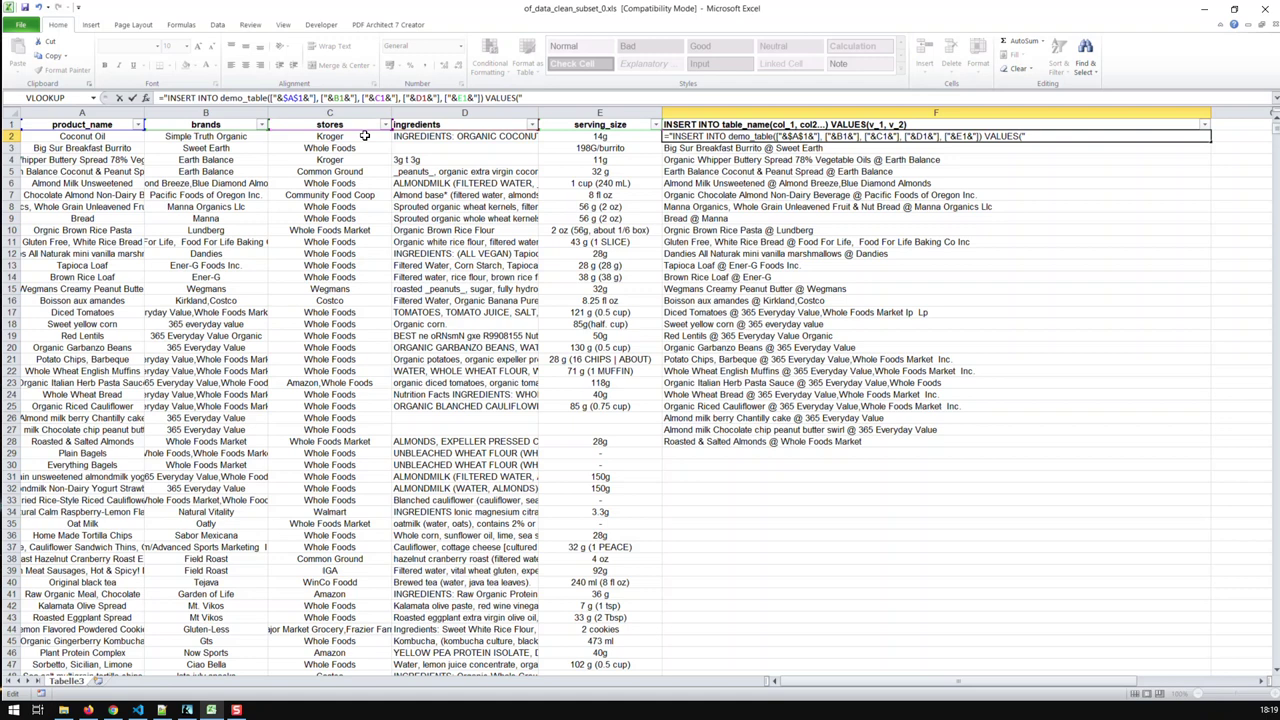
pyautogui.press('F4')
pyautogui.click(383, 98)
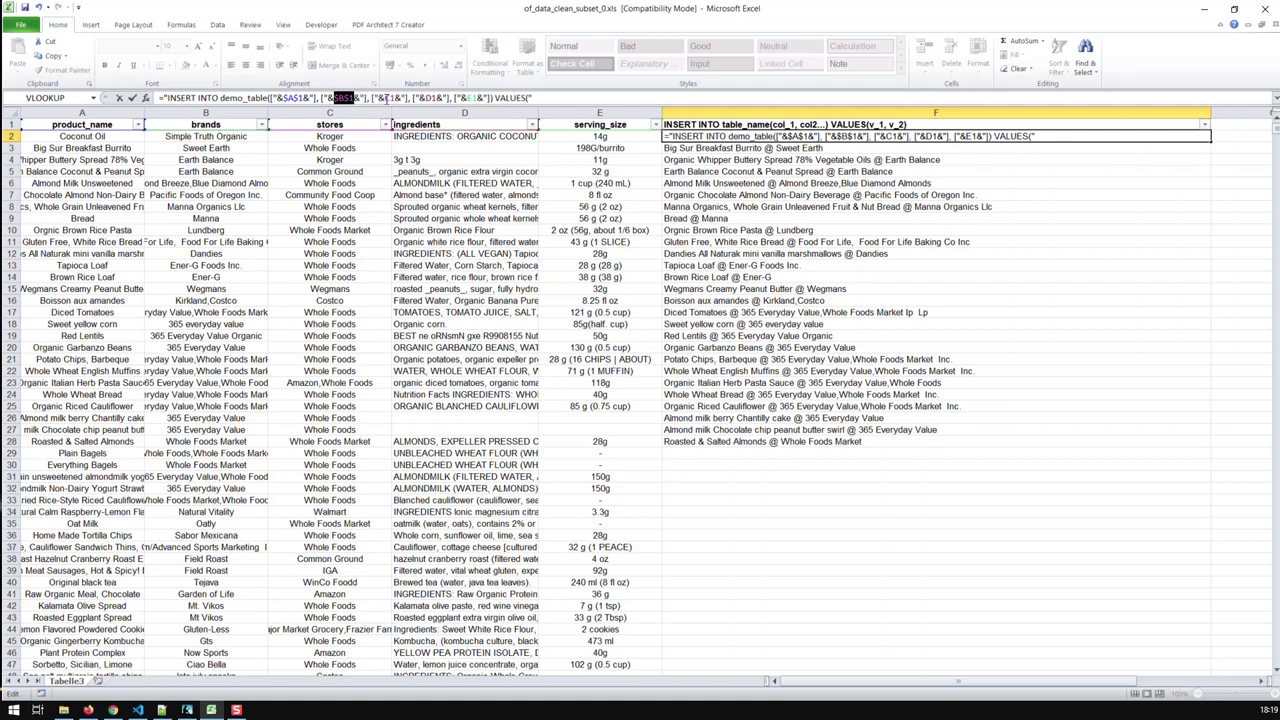
pyautogui.press('F4')
pyautogui.click(444, 97)
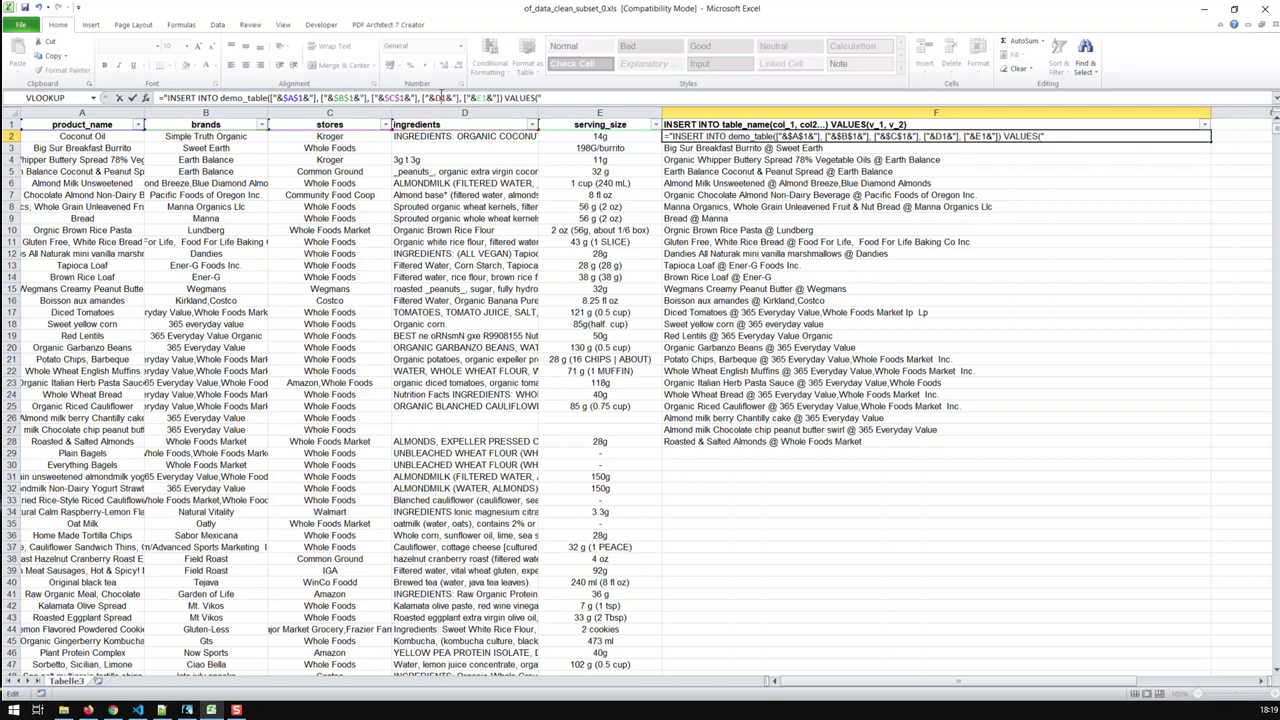
# Make F2's ingredients and serving_size header references absolute
pyautogui.press('F4')
pyautogui.click(489, 98)
pyautogui.press('F4')
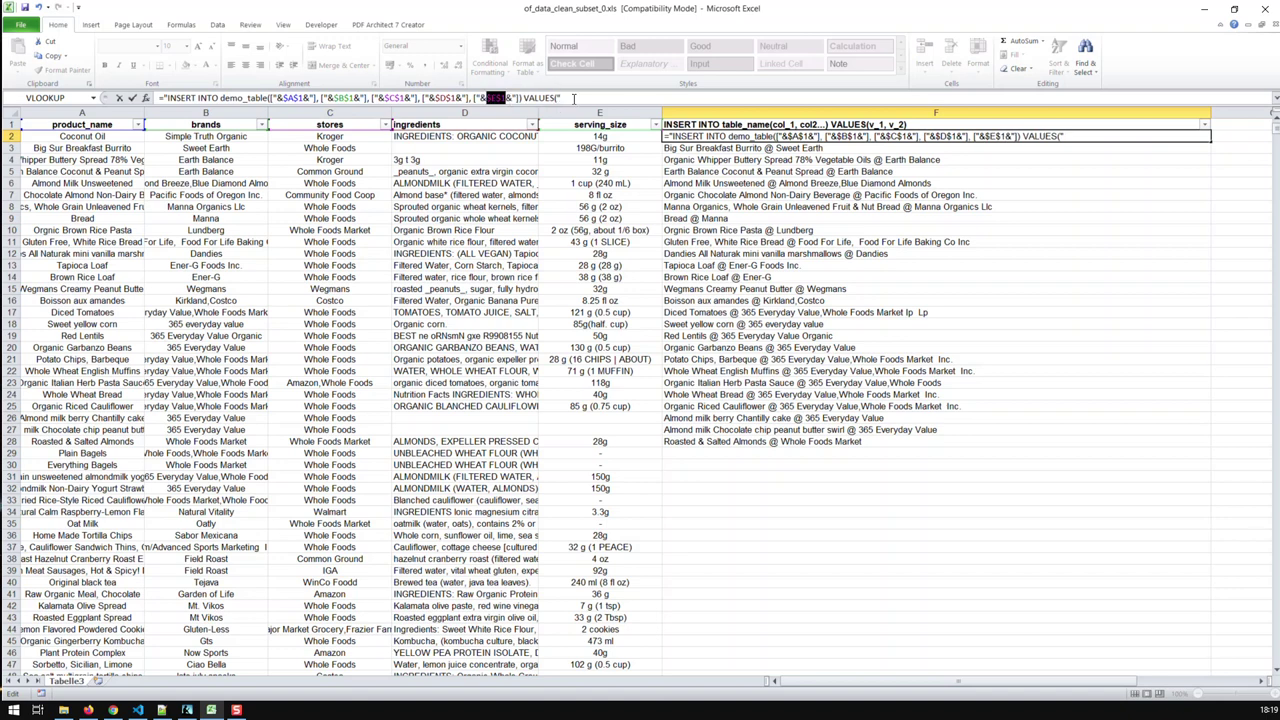
pyautogui.click(573, 98)
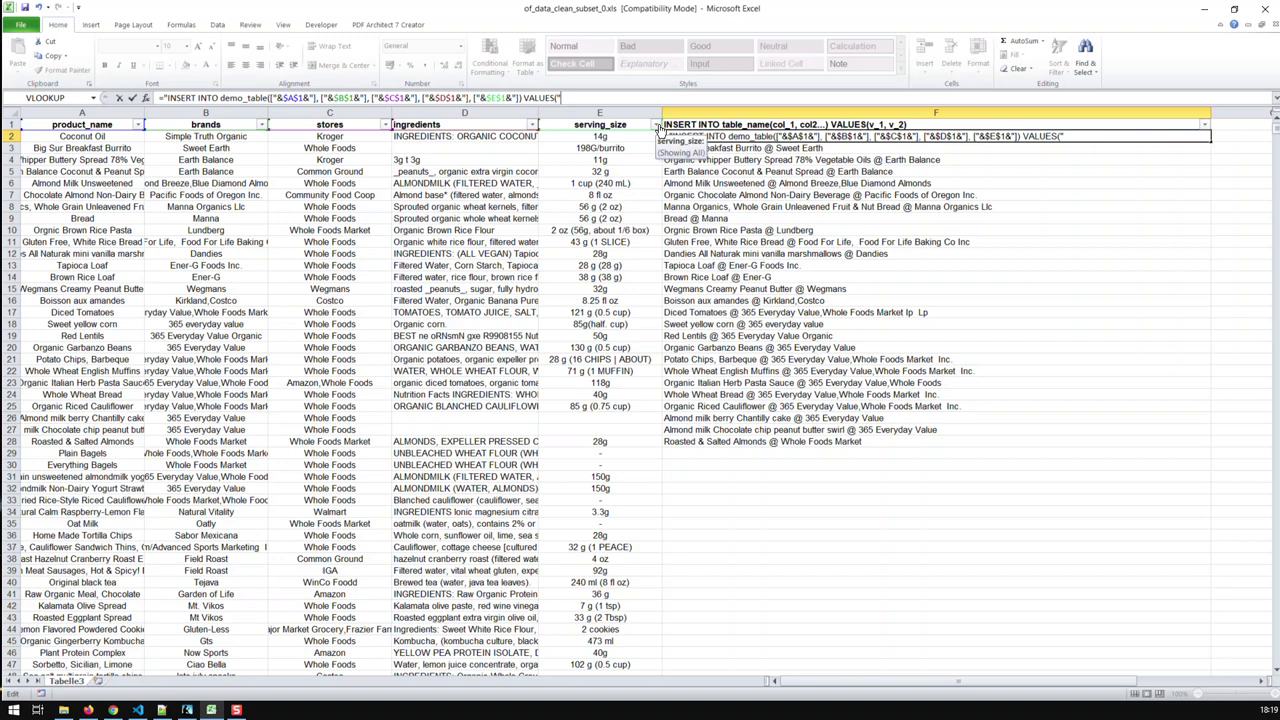
# Append row 2's quoted product name (A2) and brand (B2) after VALUES(
pyautogui.press('BackSpace')
pyautogui.write('&')
pyautogui.click(113, 136)
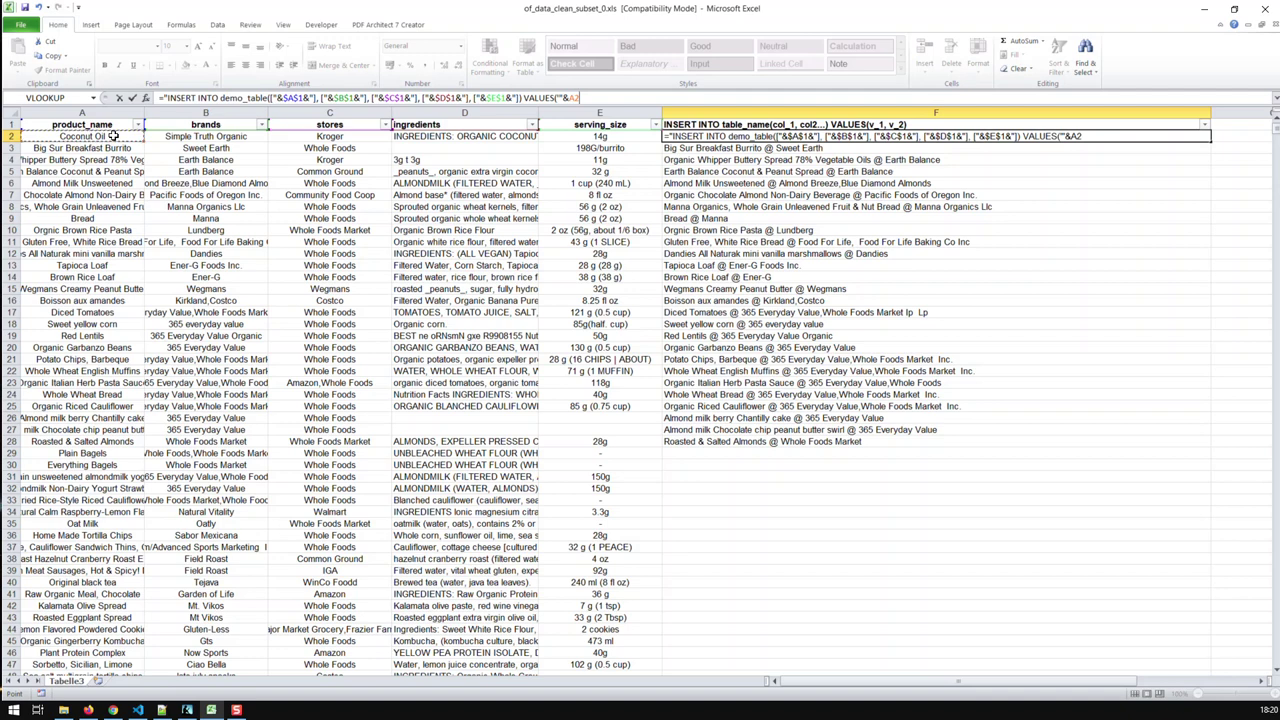
pyautogui.click(581, 98)
pyautogui.write('&", "')
pyautogui.click(364, 100)
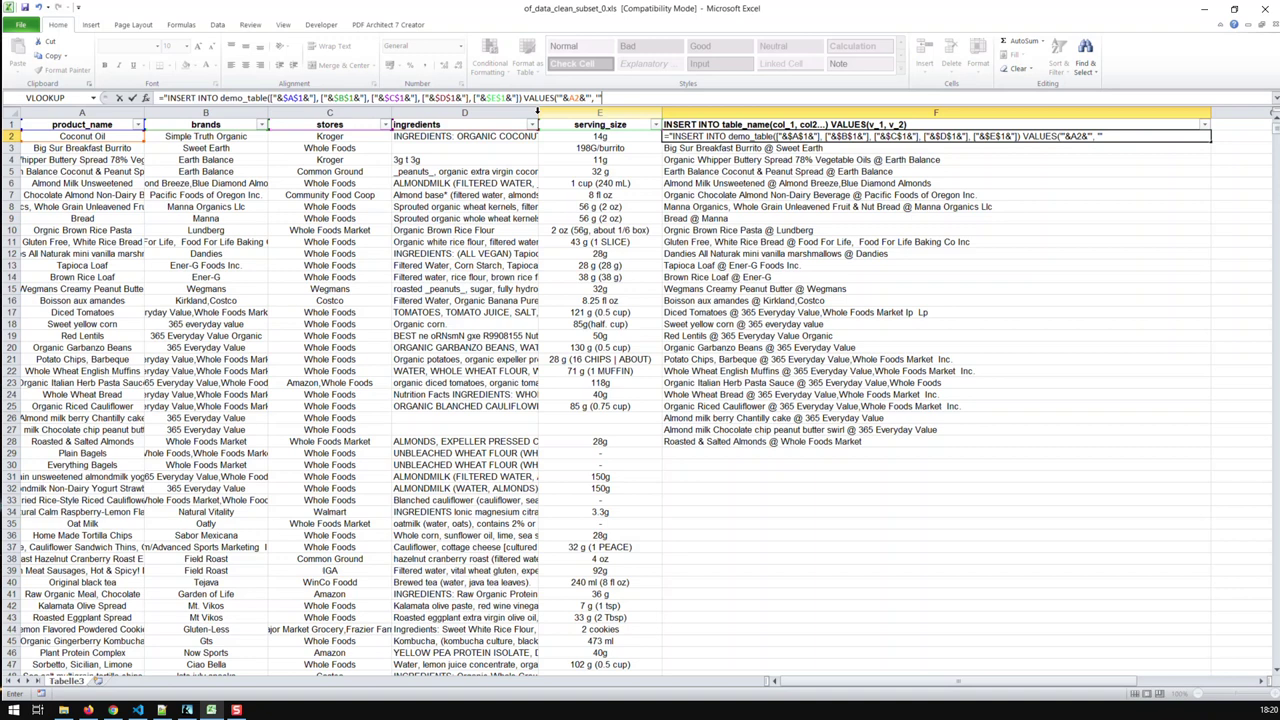
pyautogui.write('&')
pyautogui.click(241, 138)
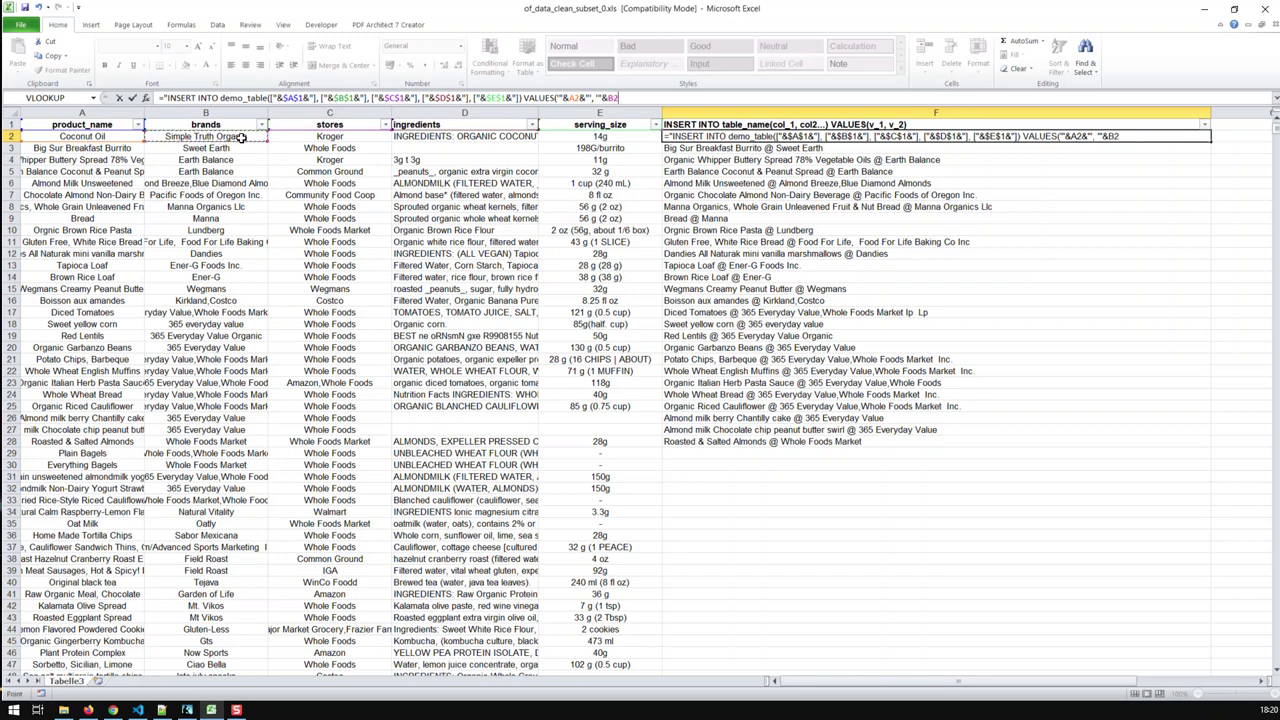
pyautogui.write('&"')
pyautogui.write(", '")
pyautogui.write('"\', \'"')
# Commit F2 and paste its updated statement into Notepad++
pyautogui.press('Return')
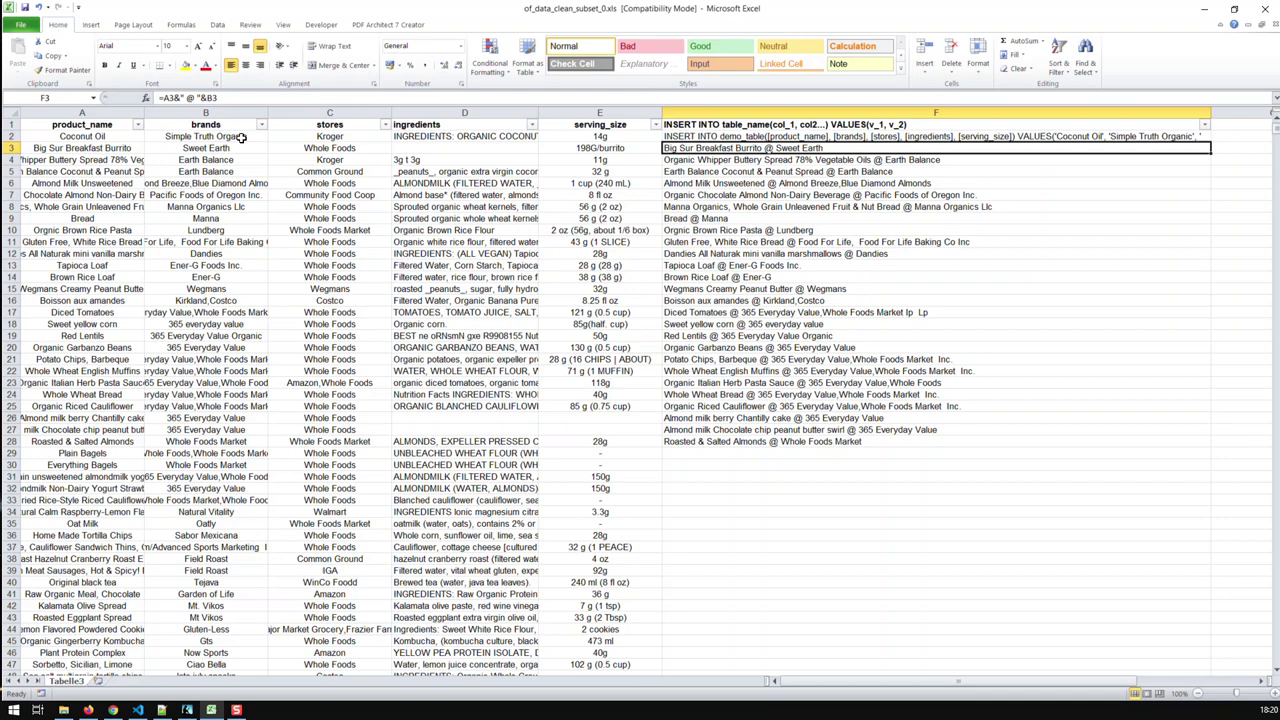
pyautogui.click(743, 136)
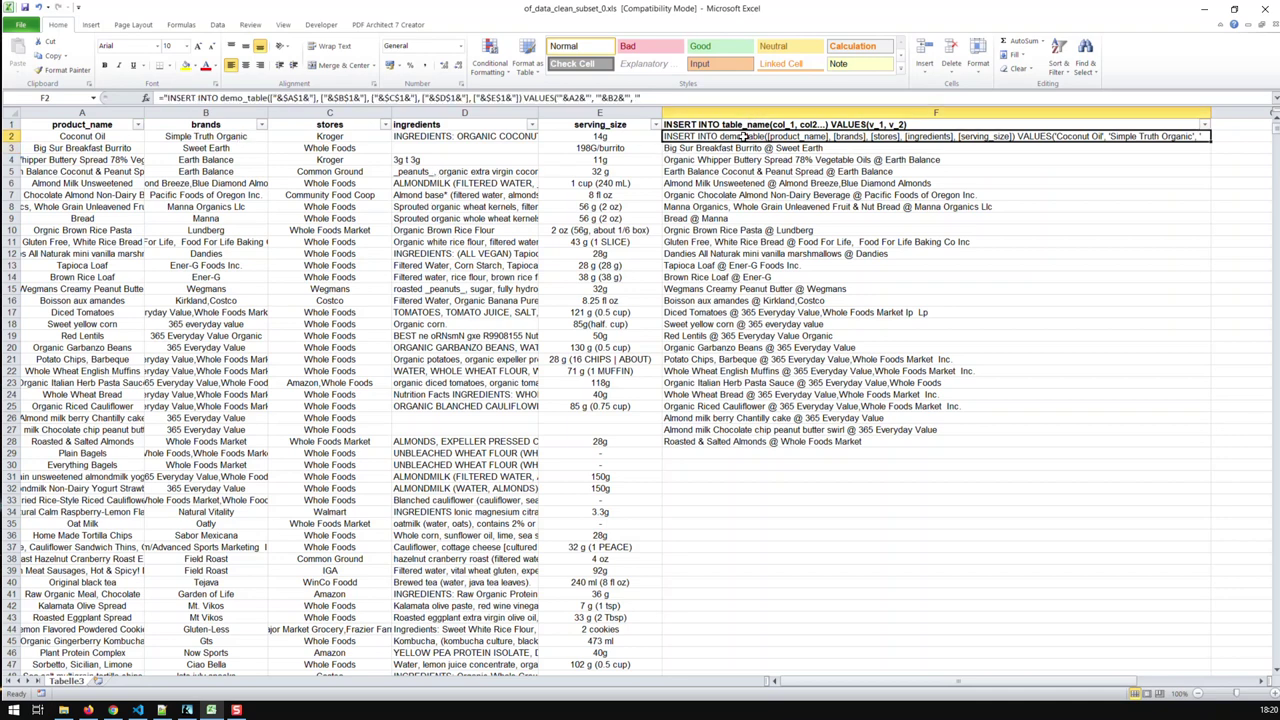
pyautogui.hotkey('ctrl', 'c')
pyautogui.hotkey('alt', 'Tab')
pyautogui.hotkey('ctrl', 'v')
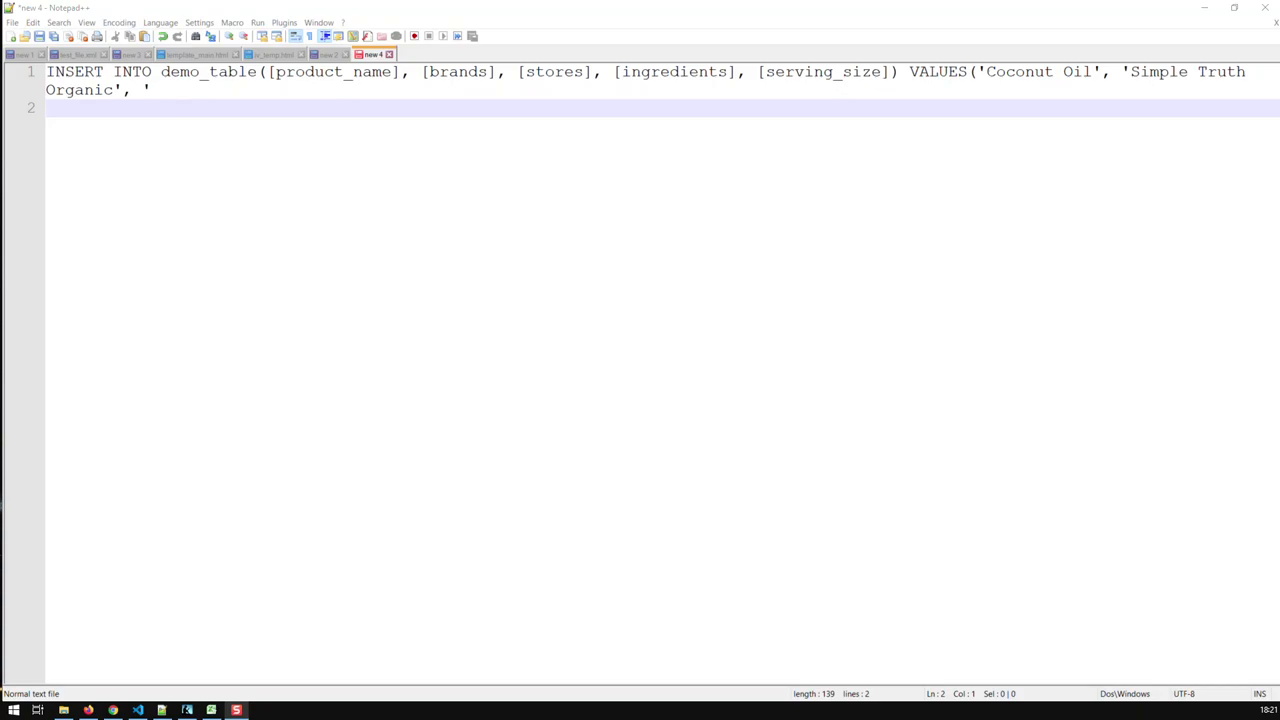
# Finish F2 with the C2, D2, E2 values and ");", then copy the statement
pyautogui.hotkey('alt', 'Tab')
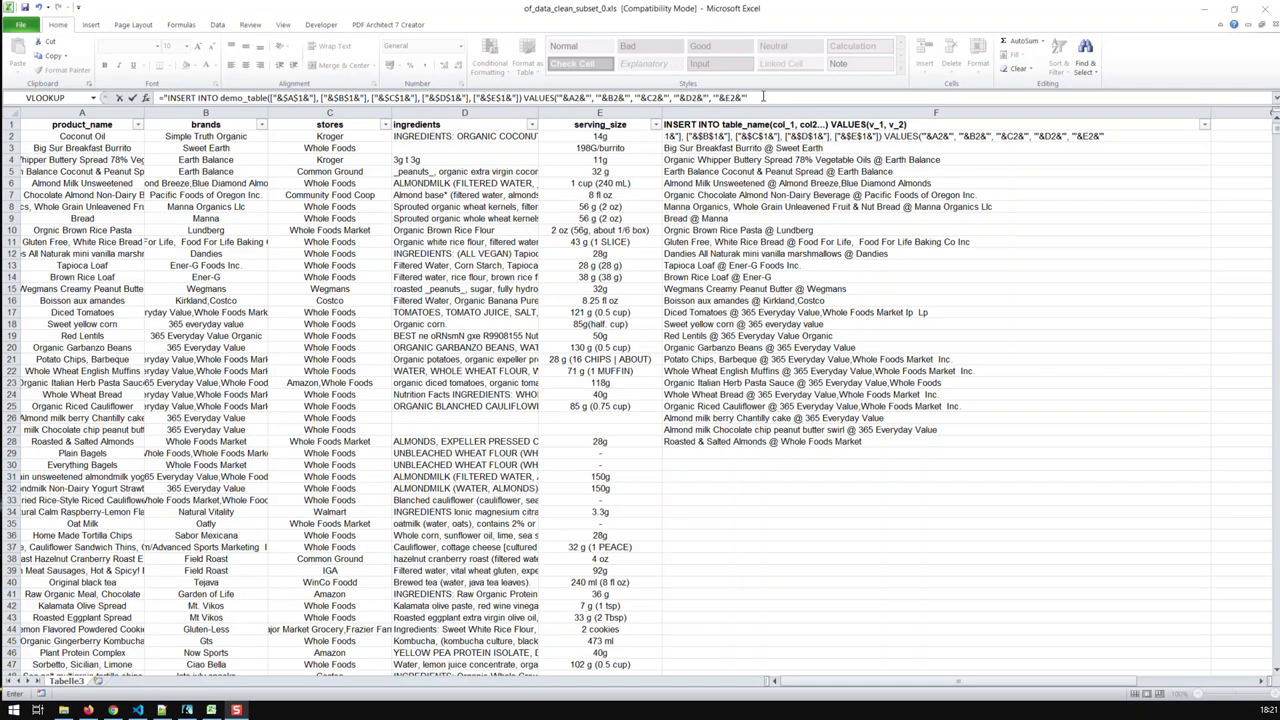
pyautogui.click(760, 97)
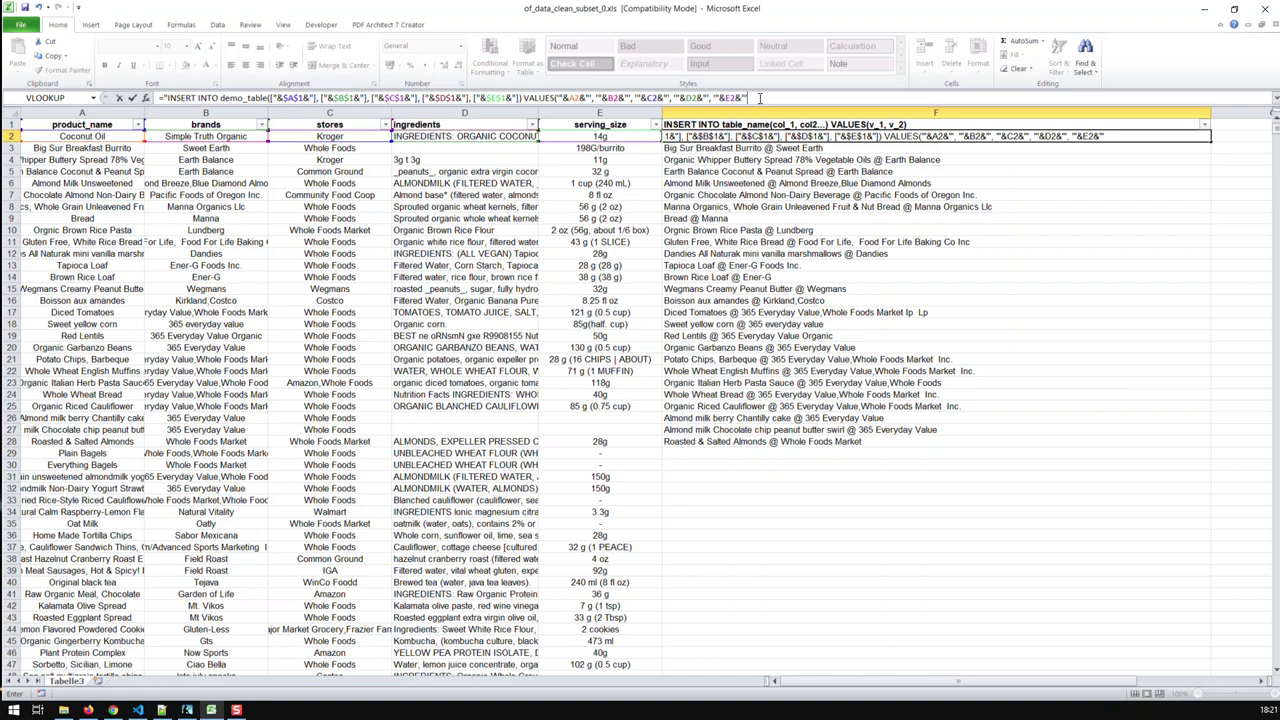
pyautogui.write(');"')
pyautogui.press('Return')
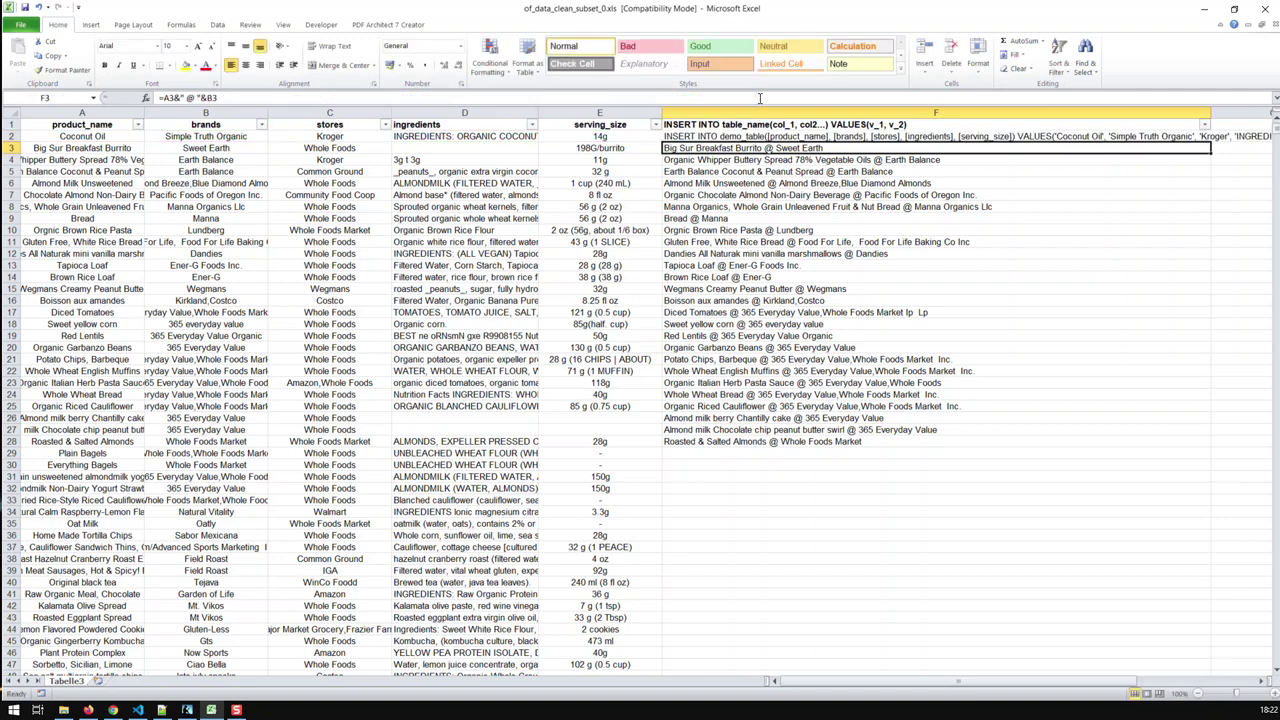
pyautogui.click(686, 136)
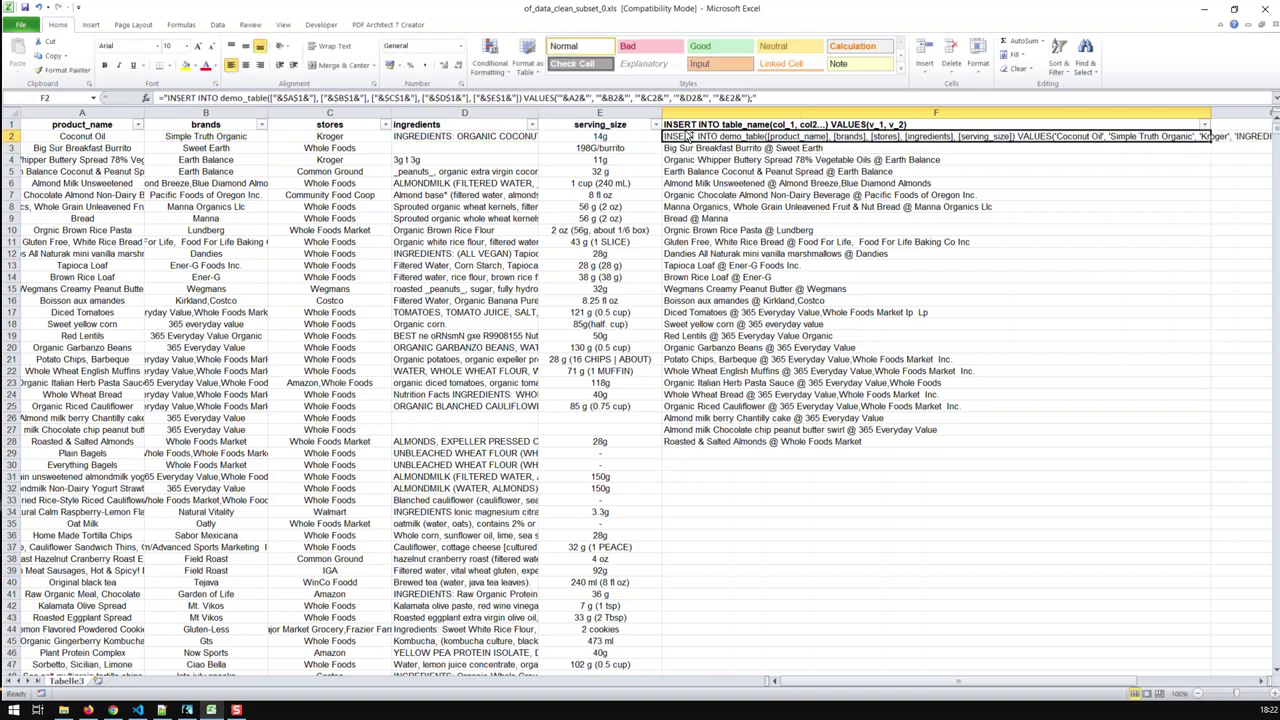
pyautogui.hotkey('ctrl', 'c')
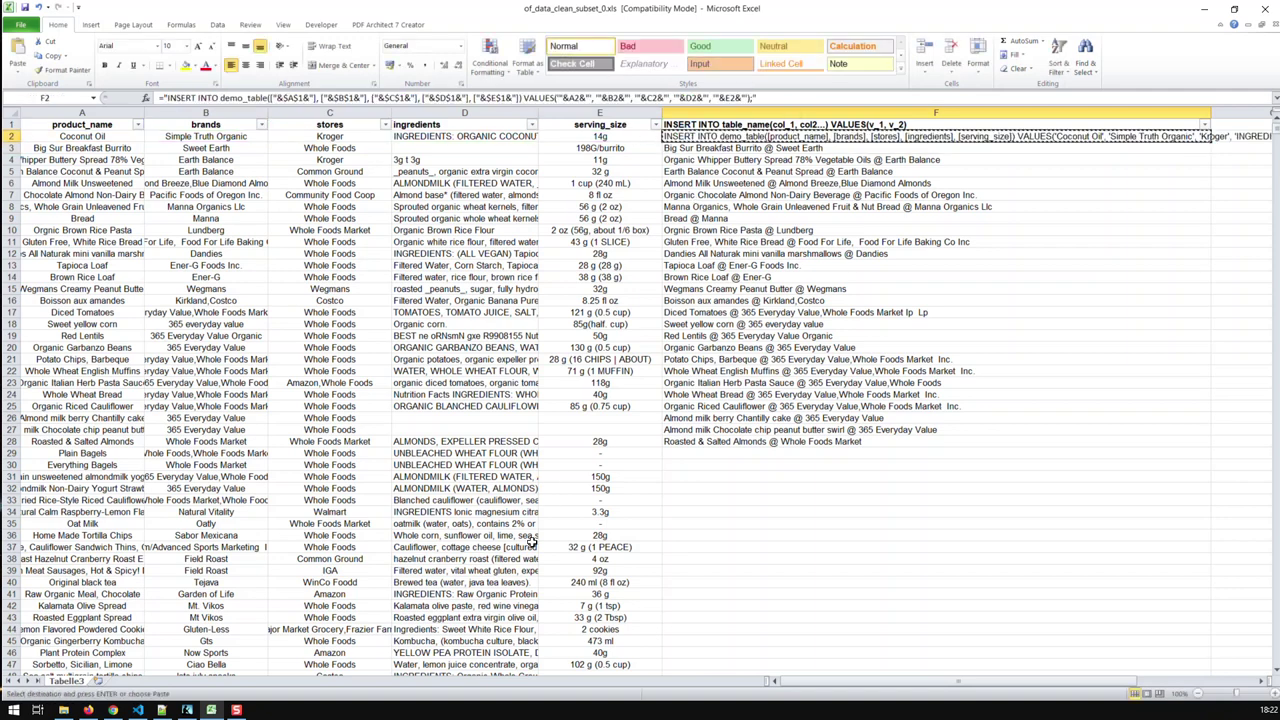
# Review the complete Coconut Oil INSERT statement in Notepad++, then return to Excel
pyautogui.click(187, 710)
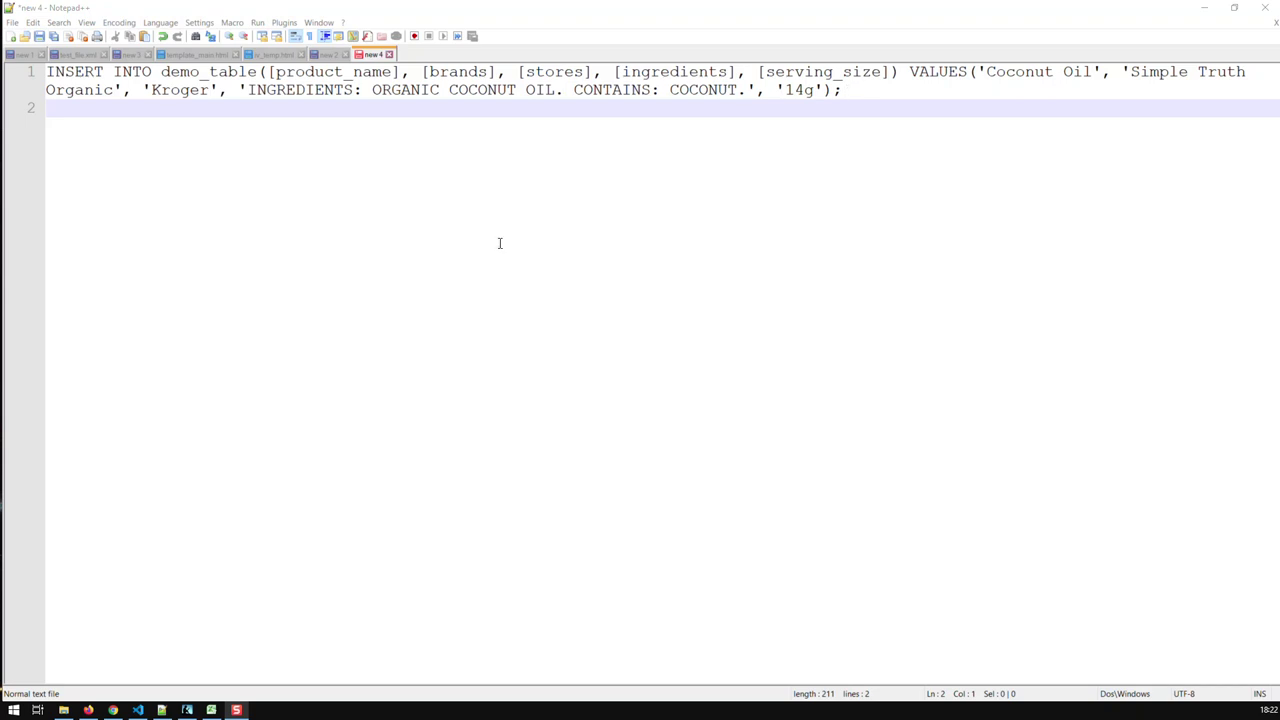
pyautogui.hotkey('alt', 'Tab')
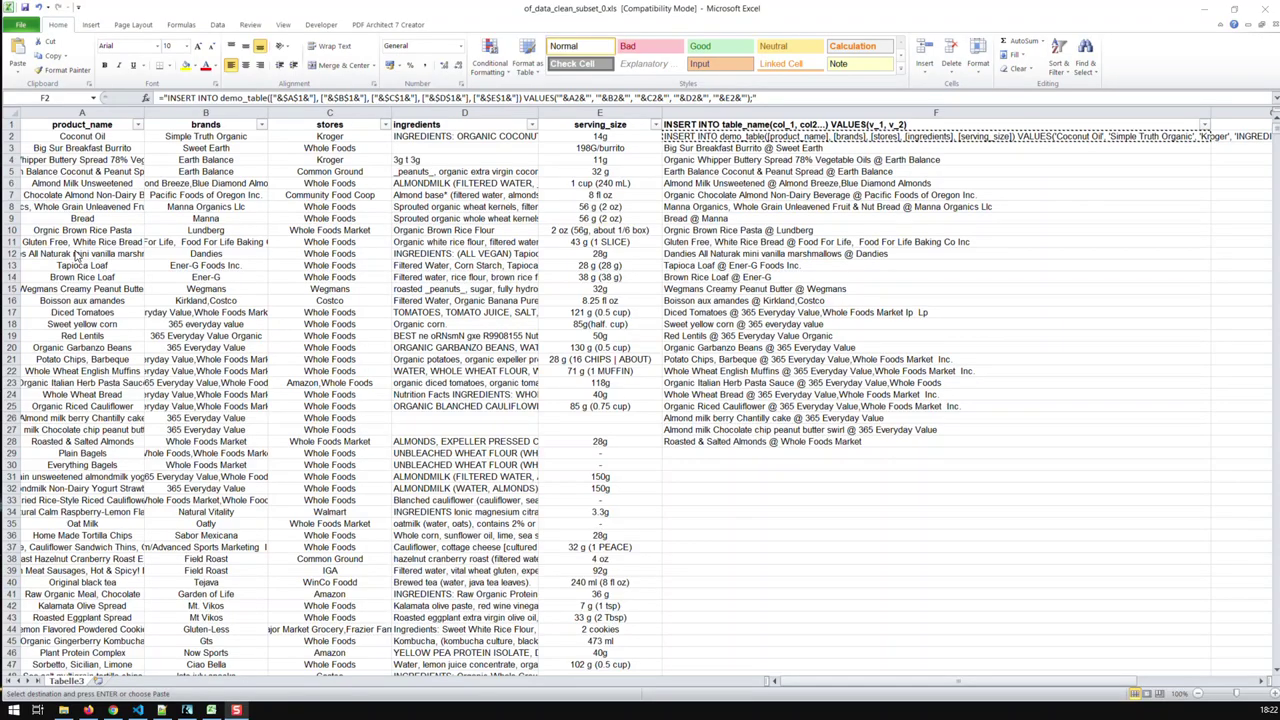
# Fill F2's INSERT formula down through row 69 and spot-check row 27
pyautogui.click(855, 96)
pyautogui.press('Return')
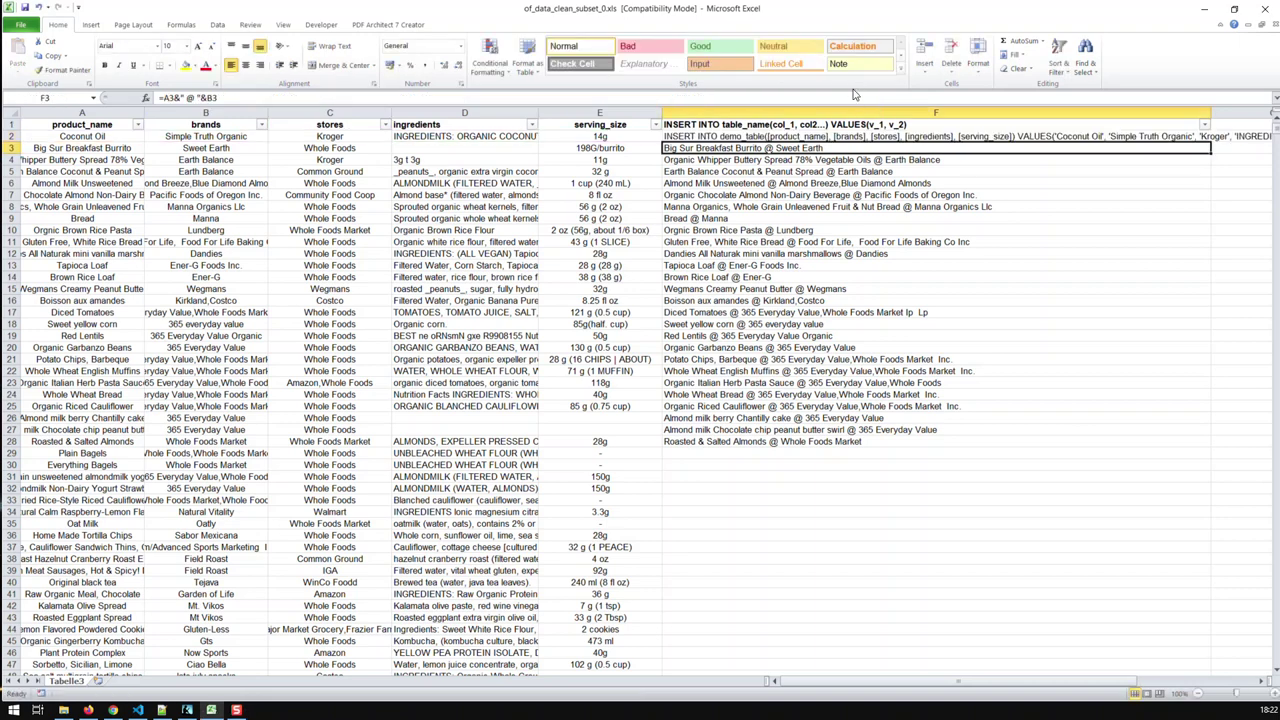
pyautogui.click(1127, 138)
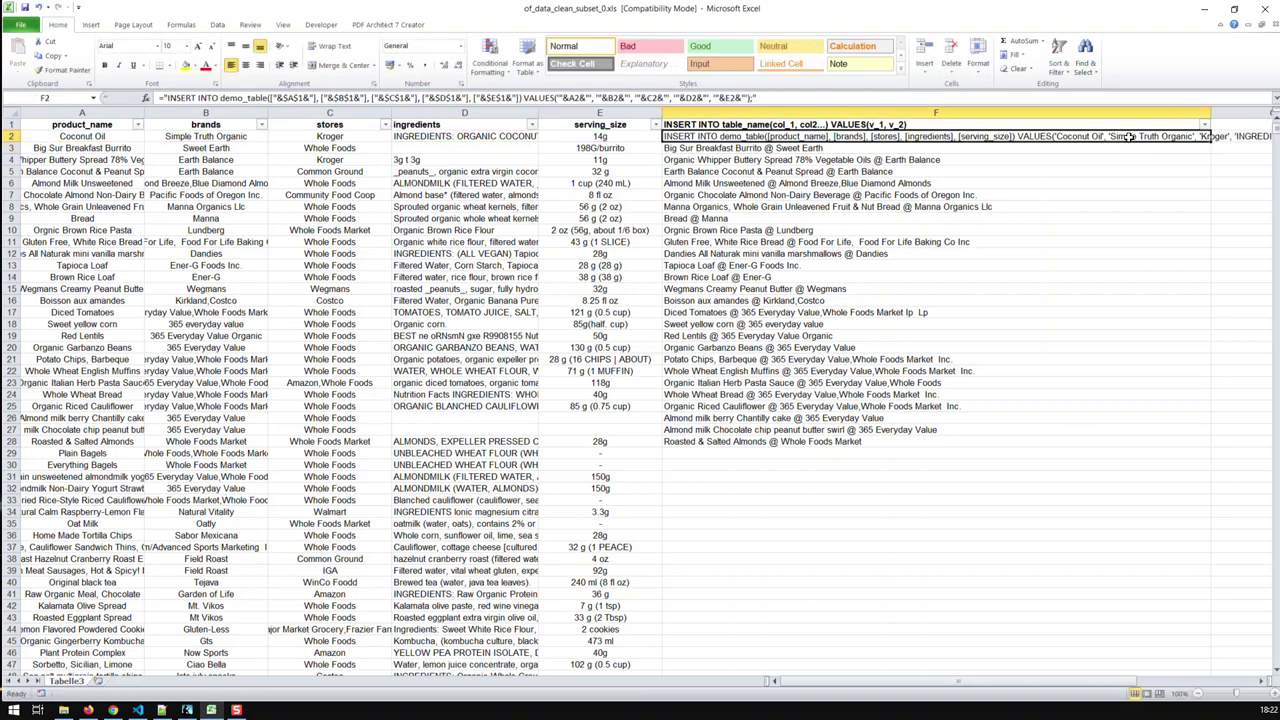
pyautogui.doubleClick(1210, 143)
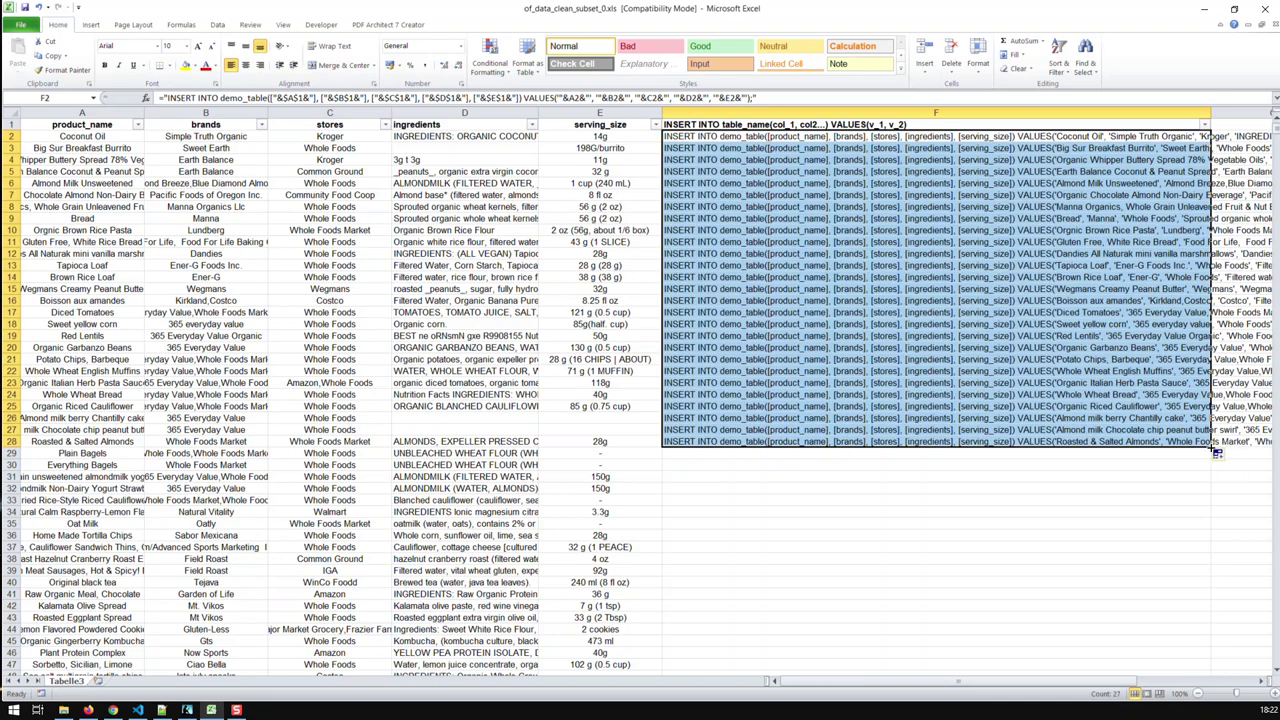
pyautogui.moveTo(1216, 452); pyautogui.dragTo(1135, 624)
pyautogui.scroll(9, 1066, 500)
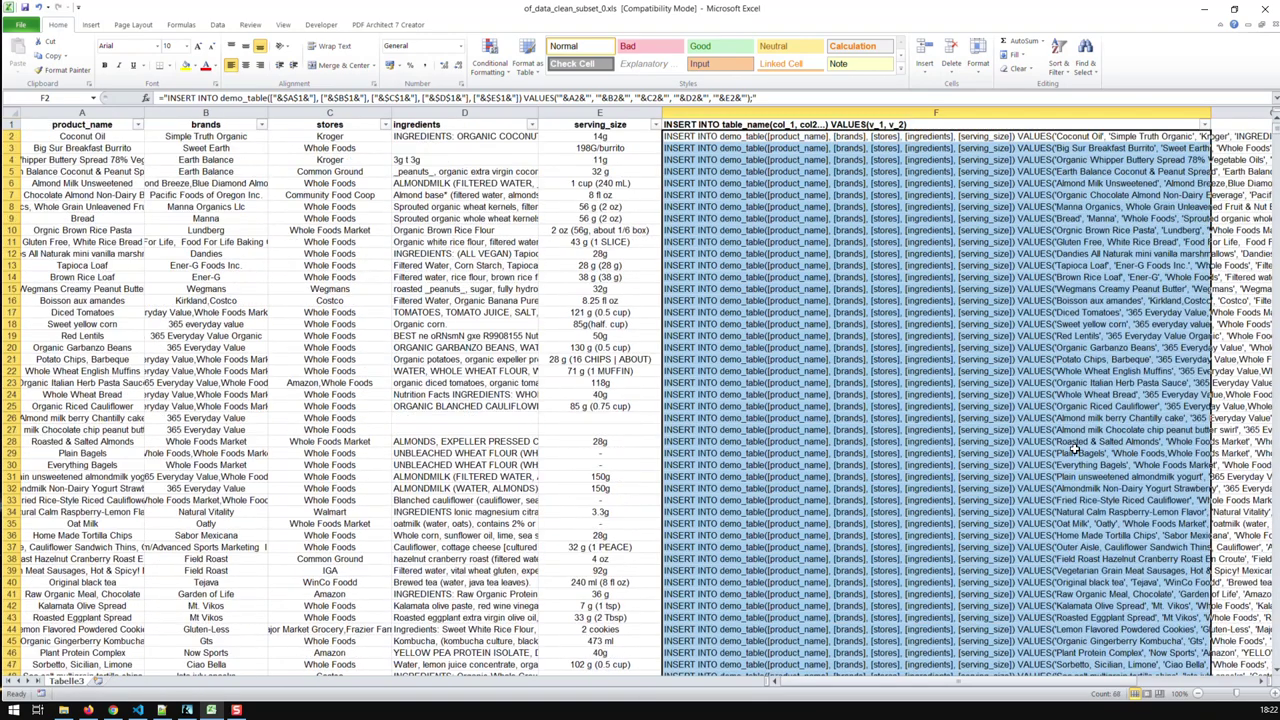
pyautogui.click(1058, 432)
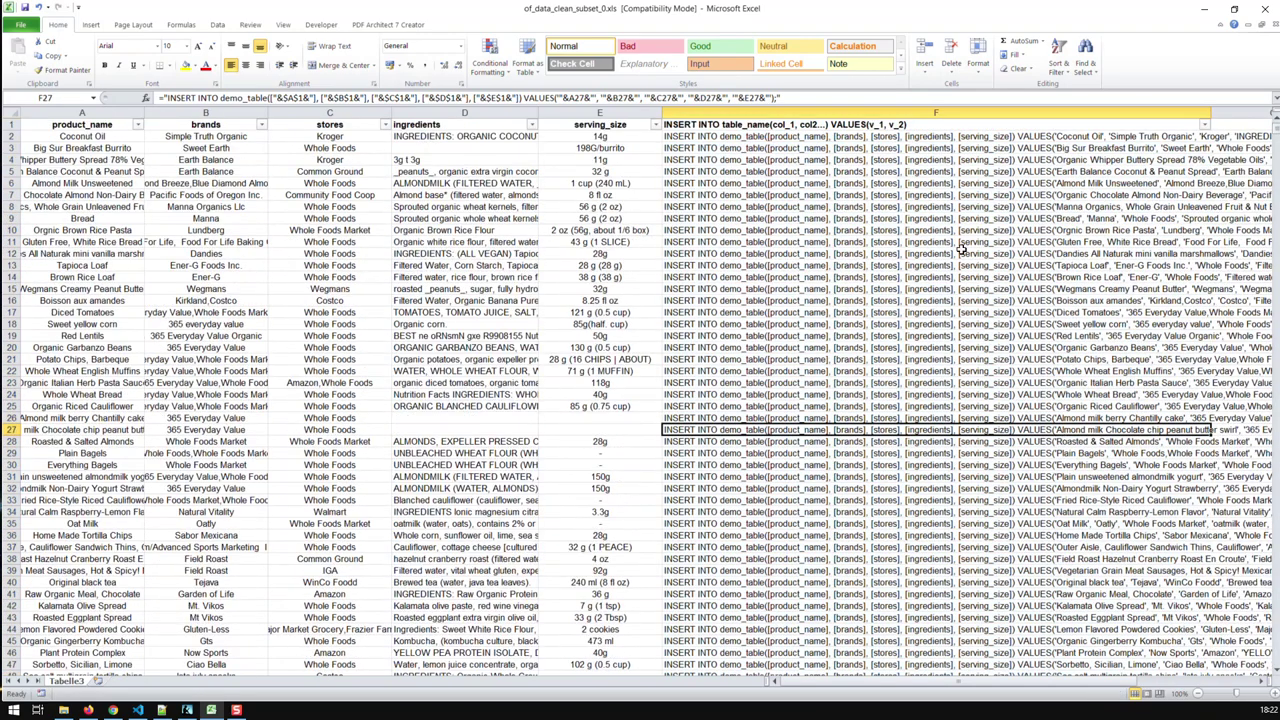
# Clear the F1 header text and copy the whole of column F
pyautogui.click(735, 125)
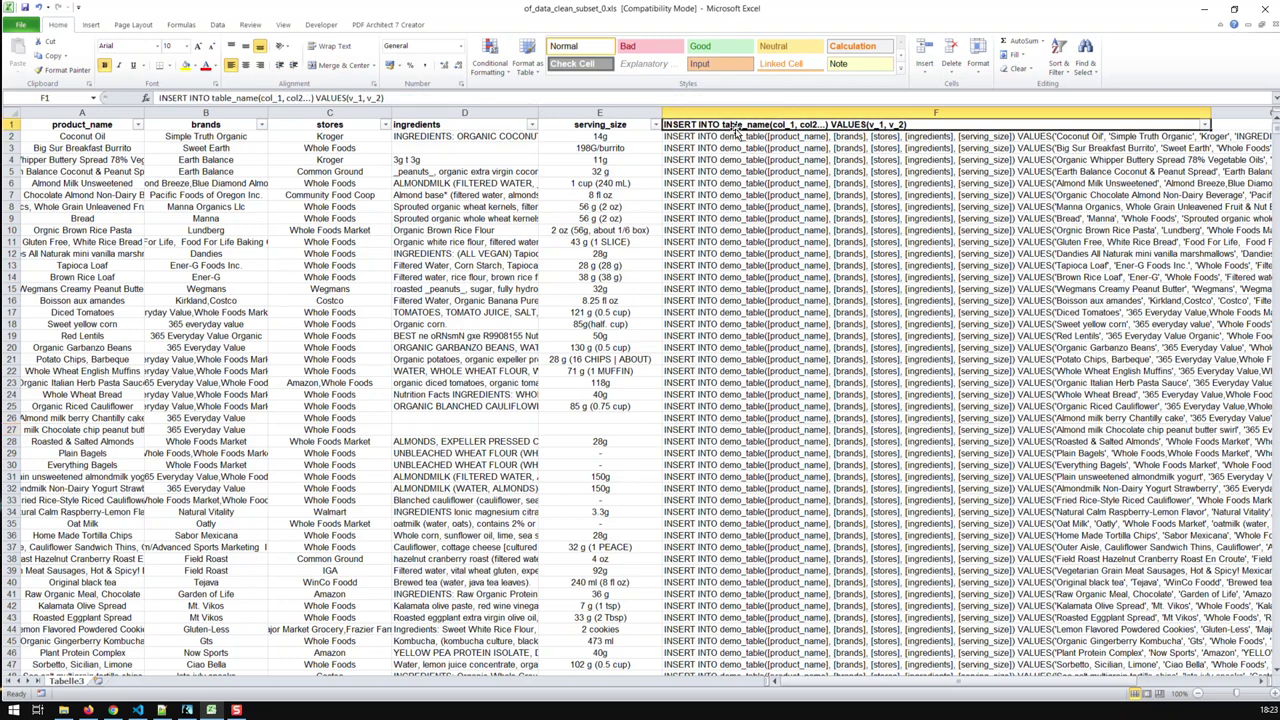
pyautogui.press('Delete')
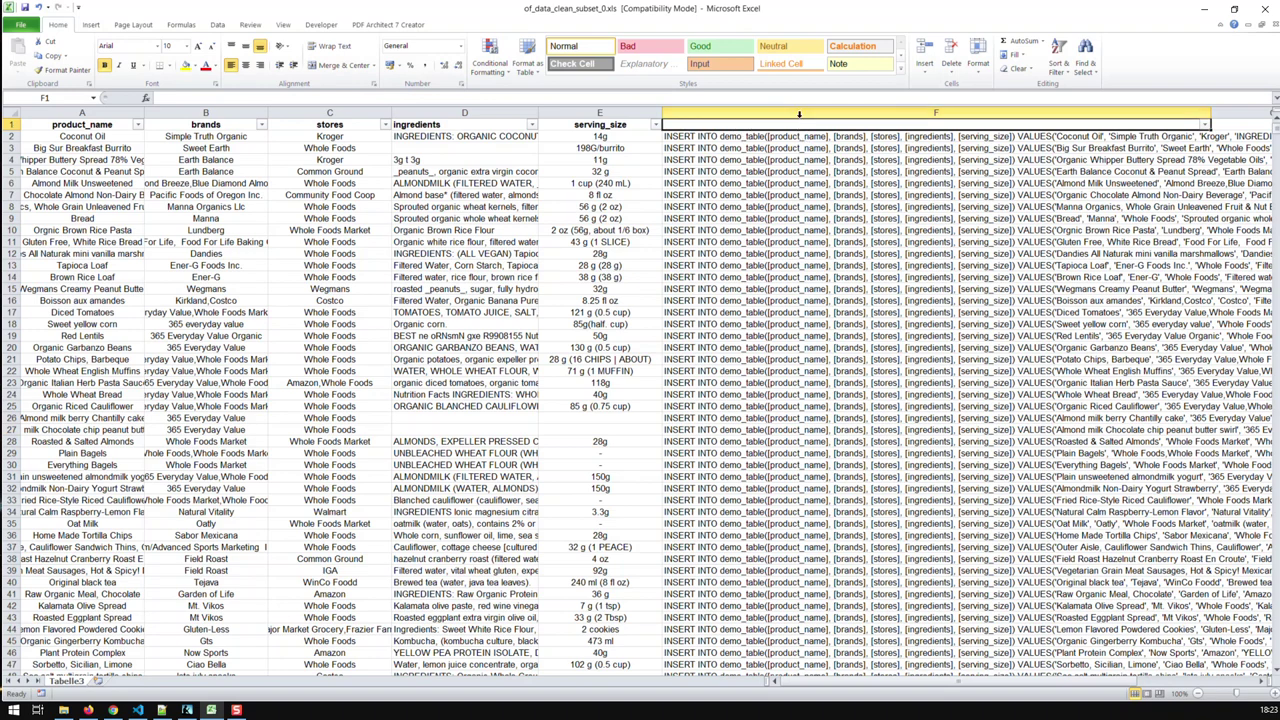
pyautogui.click(803, 113)
pyautogui.hotkey('ctrl', 'c')
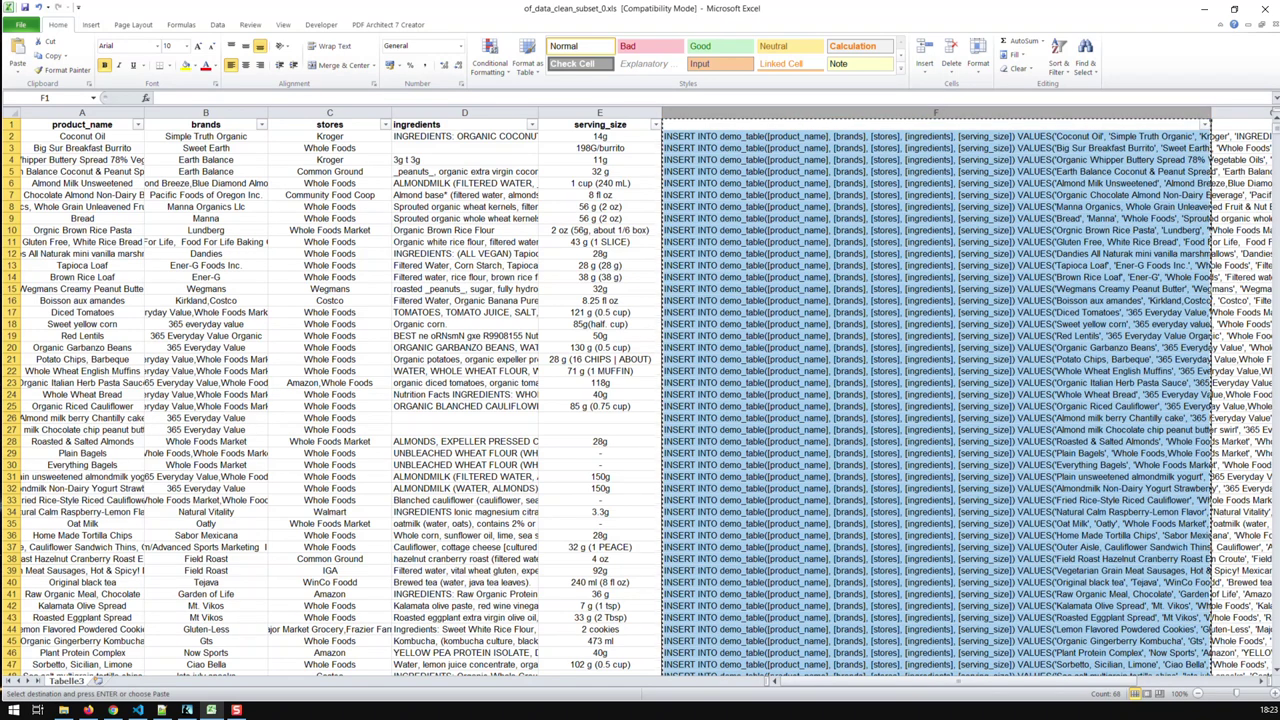
pyautogui.hotkey('alt', 'Tab')
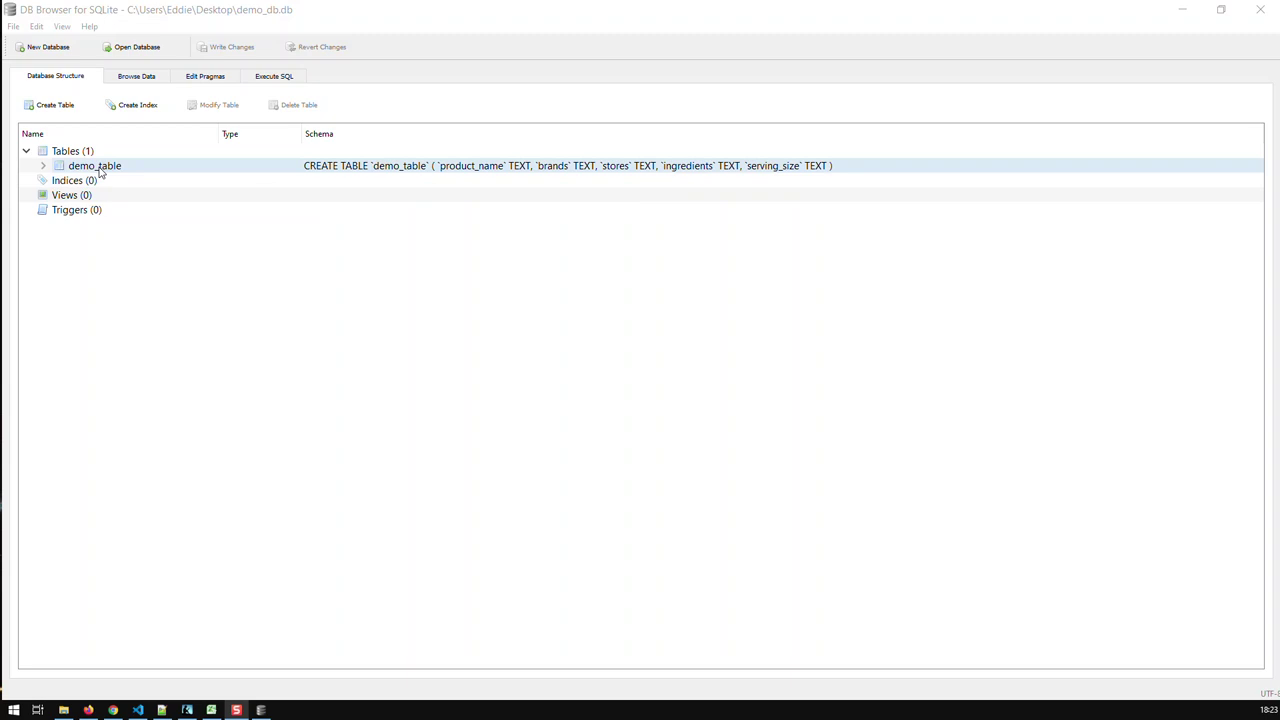
# Confirm demo_table is empty, bring up the Execute SQL editor, then reselect Excel's column F
pyautogui.click(136, 77)
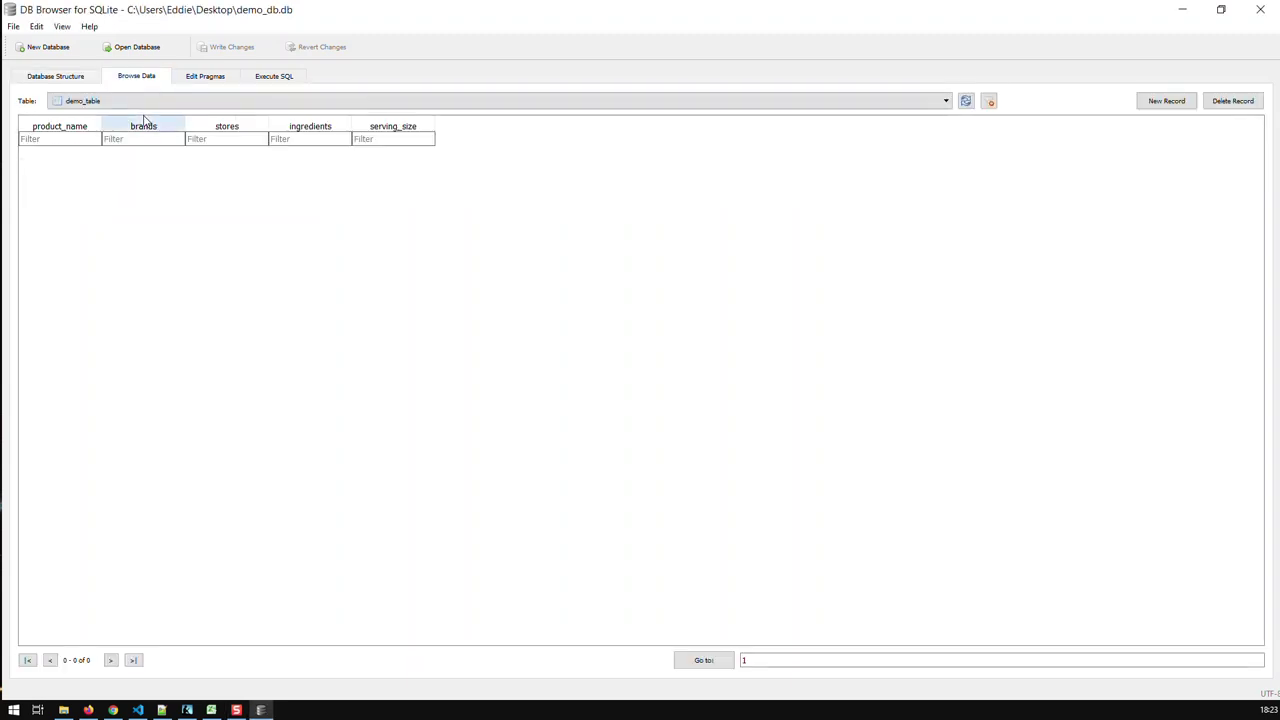
pyautogui.click(277, 79)
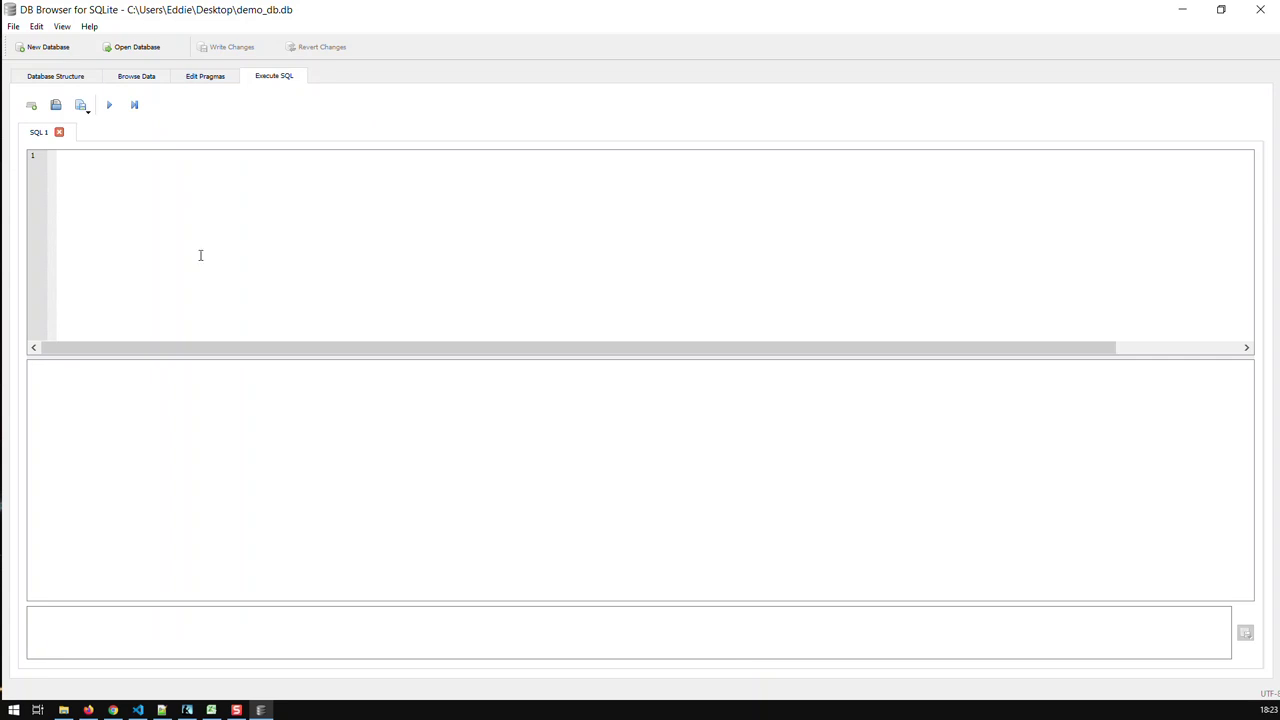
pyautogui.hotkey('alt', 'Tab')
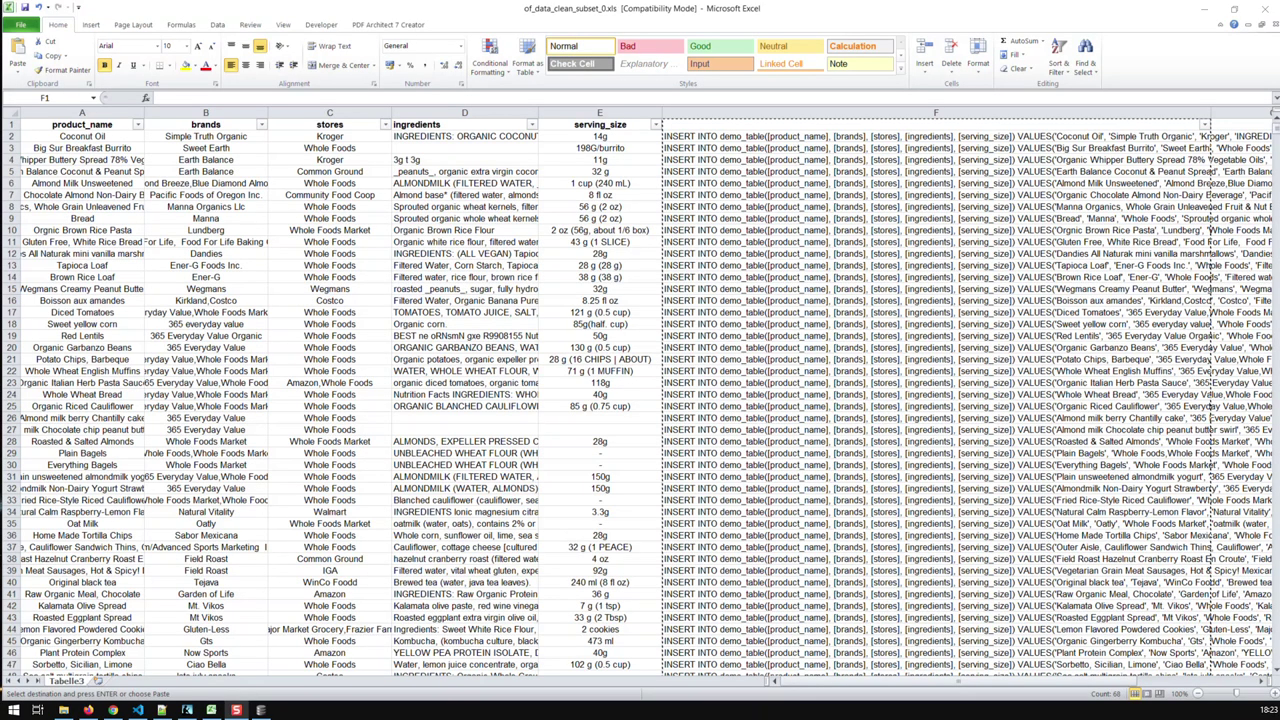
pyautogui.click(773, 113)
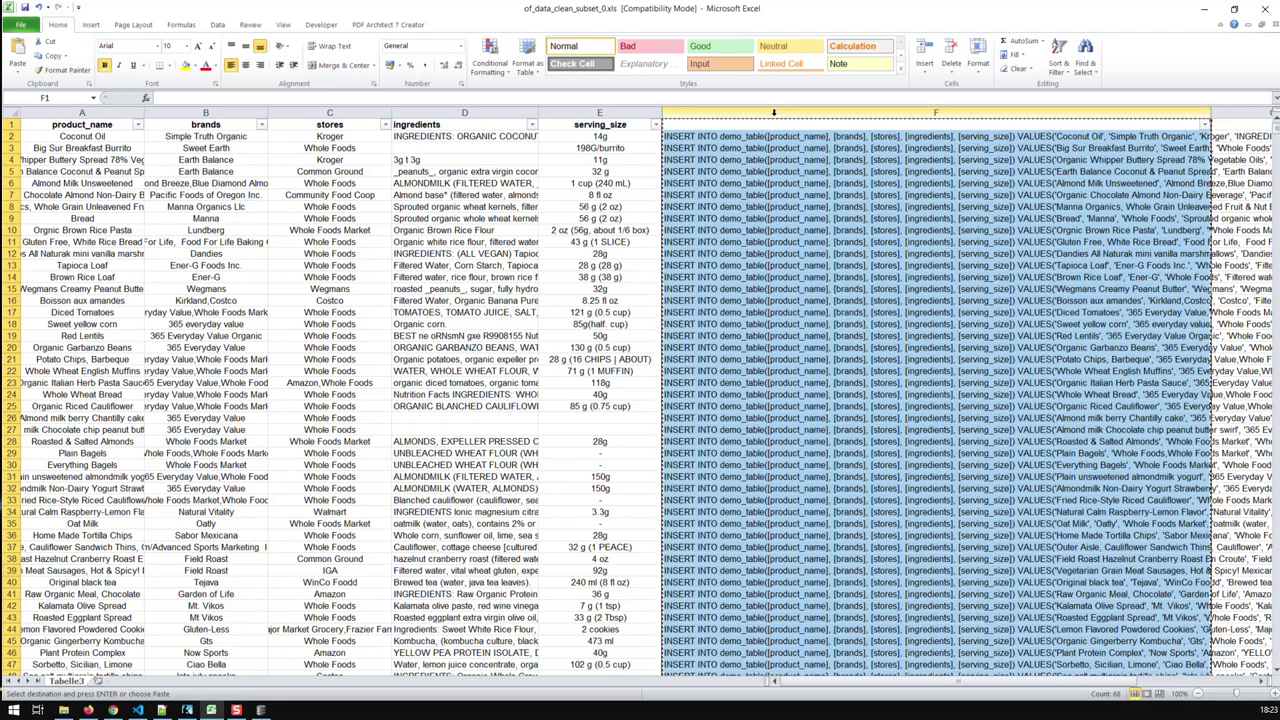
# Paste the INSERT INTO demo_table statements into the SQL editor and execute them all
pyautogui.hotkey('alt', 'Tab')
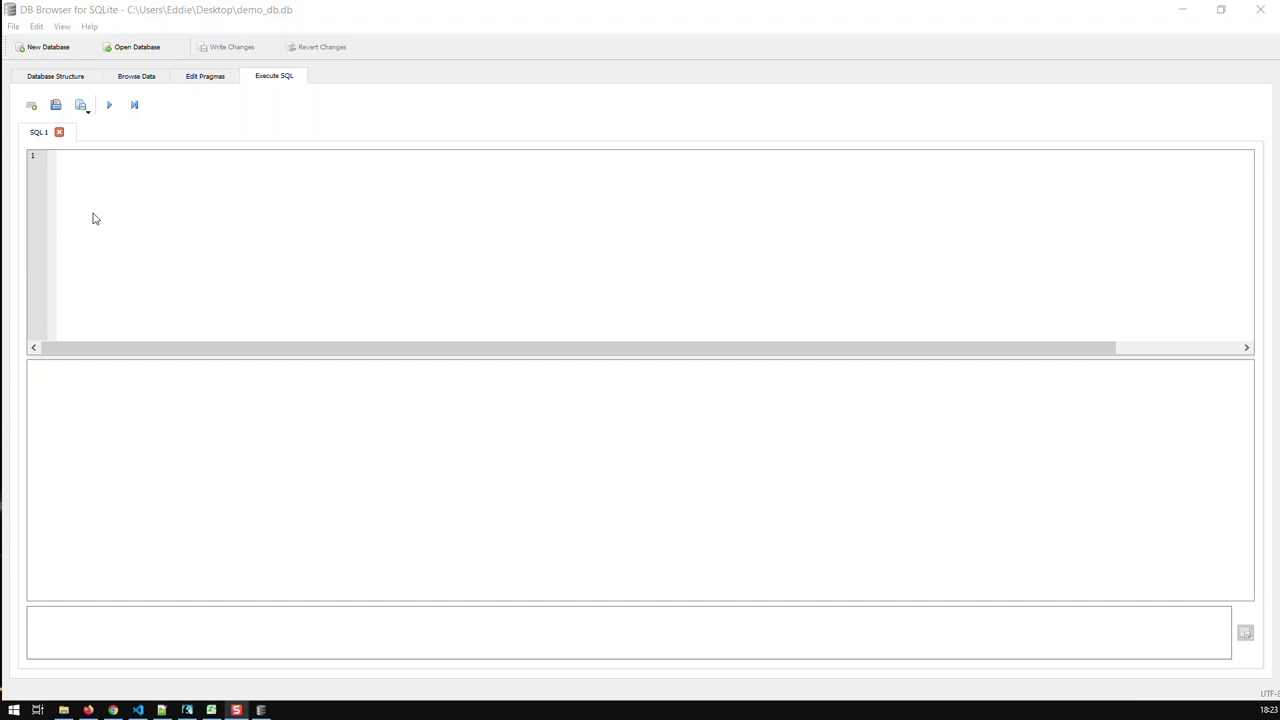
pyautogui.hotkey('ctrl', 'v')
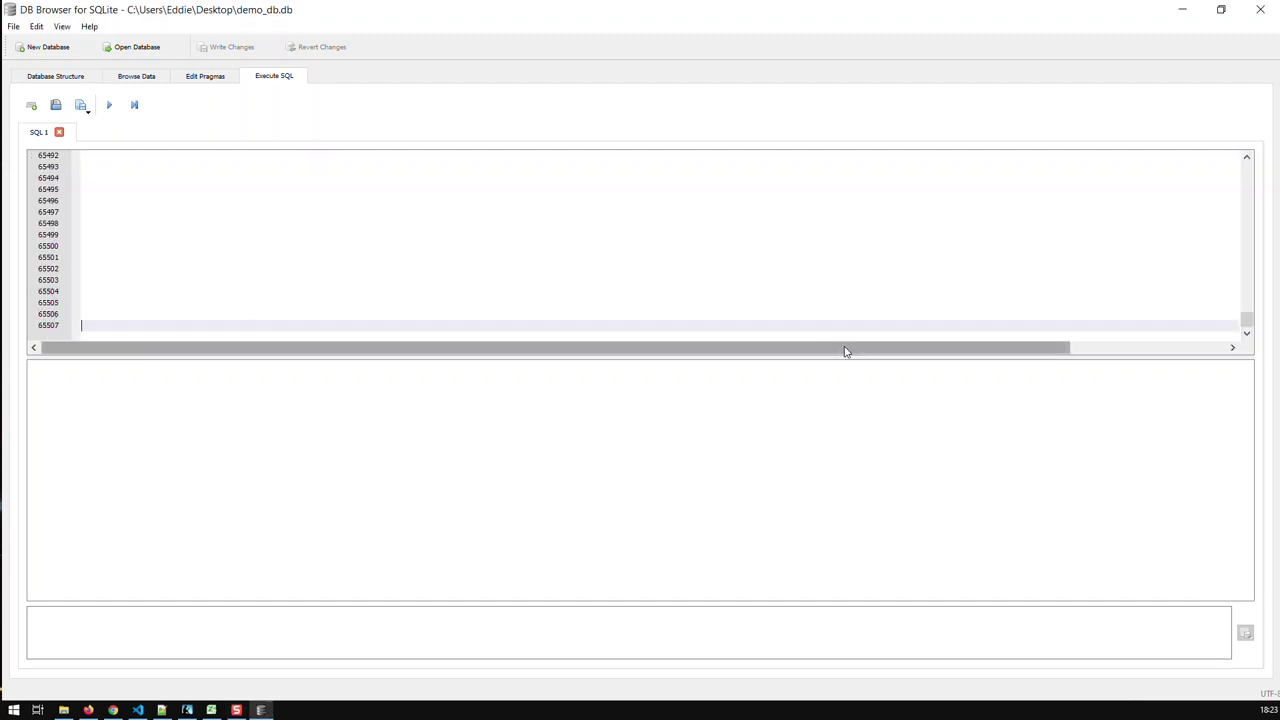
pyautogui.moveTo(846, 351); pyautogui.dragTo(754, 352)
pyautogui.moveTo(1246, 322); pyautogui.dragTo(1268, 157)
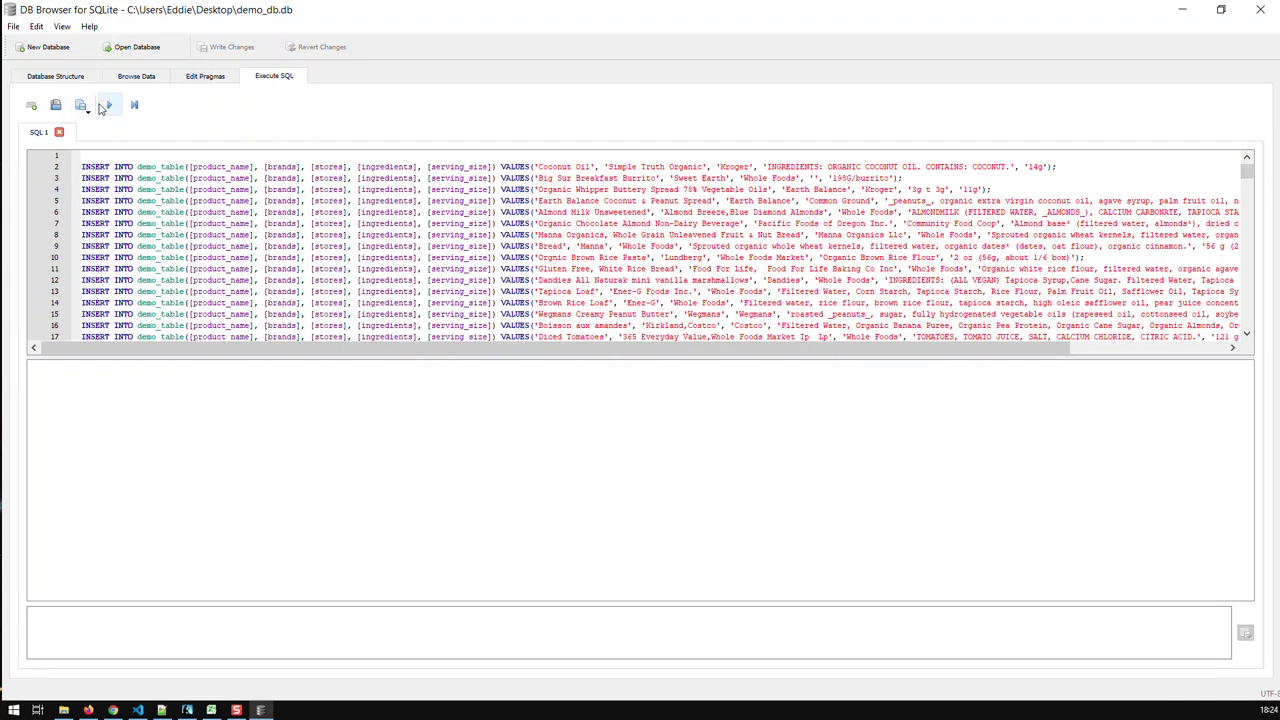
pyautogui.click(110, 108)
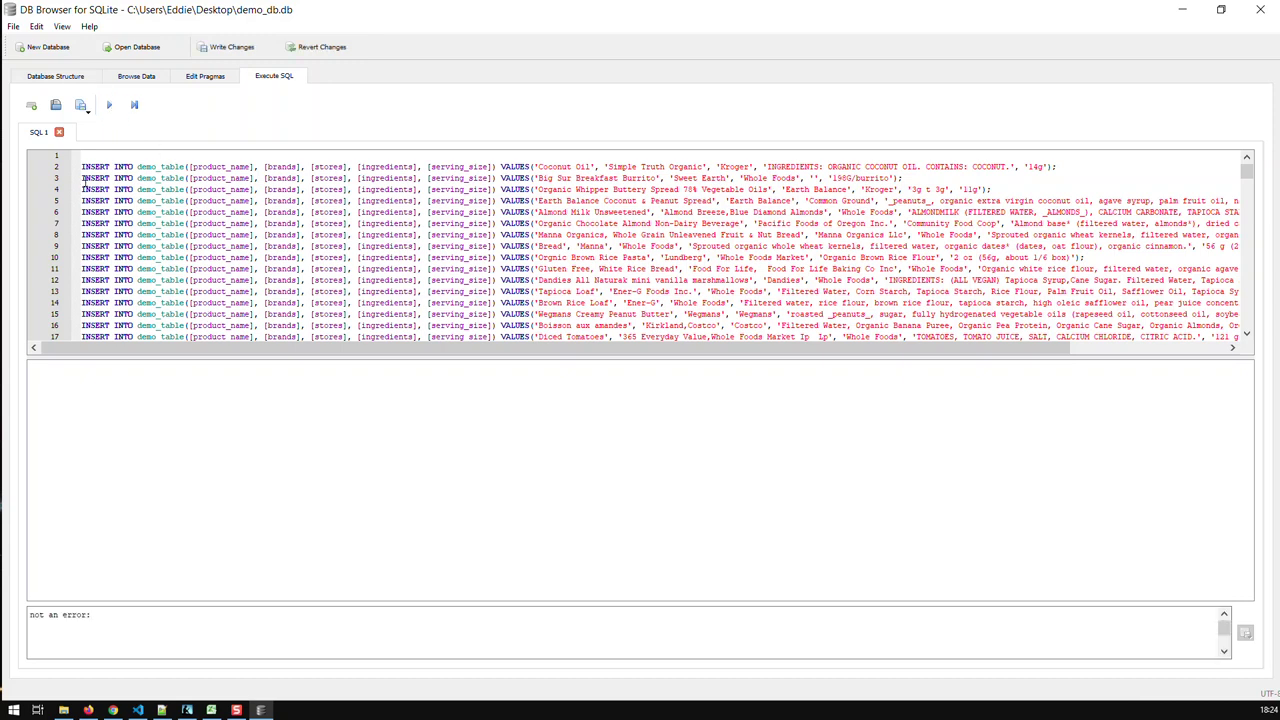
# Browse demo_table's 68 new product rows and widen the product_name column
pyautogui.click(150, 78)
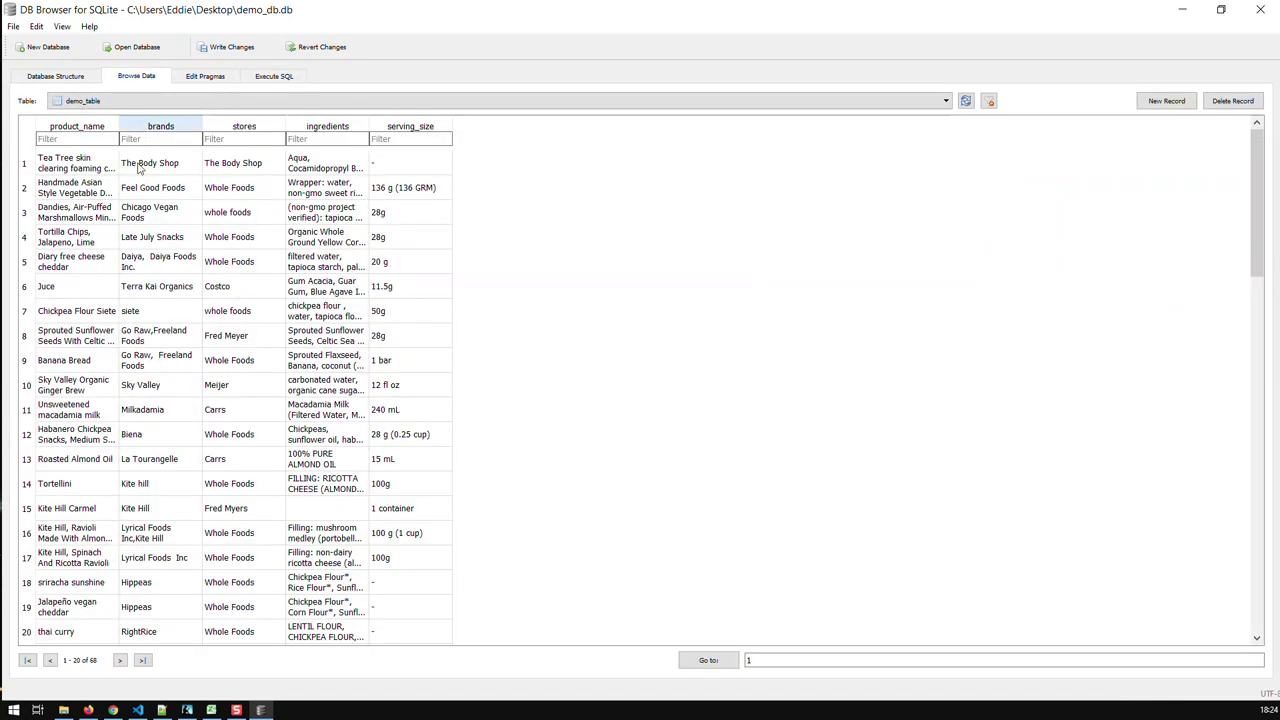
pyautogui.scroll(-14, 122, 314)
pyautogui.scroll(-2, 123, 317)
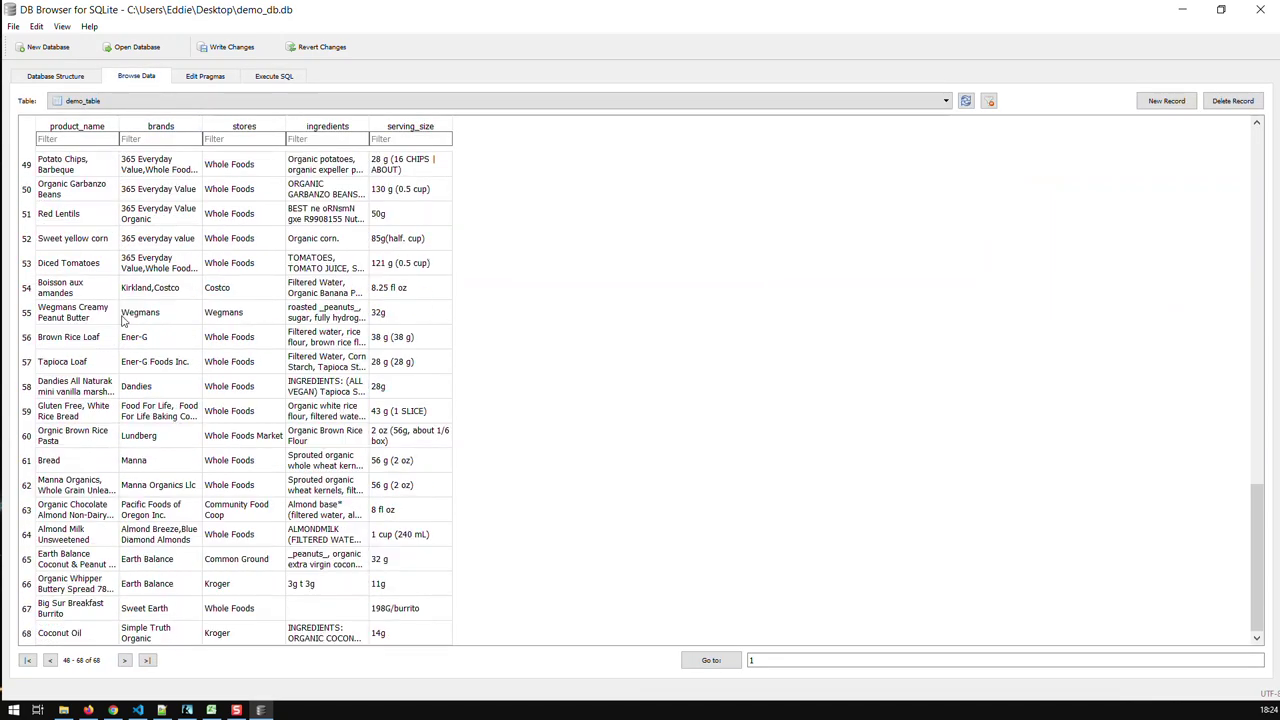
pyautogui.scroll(16, 123, 322)
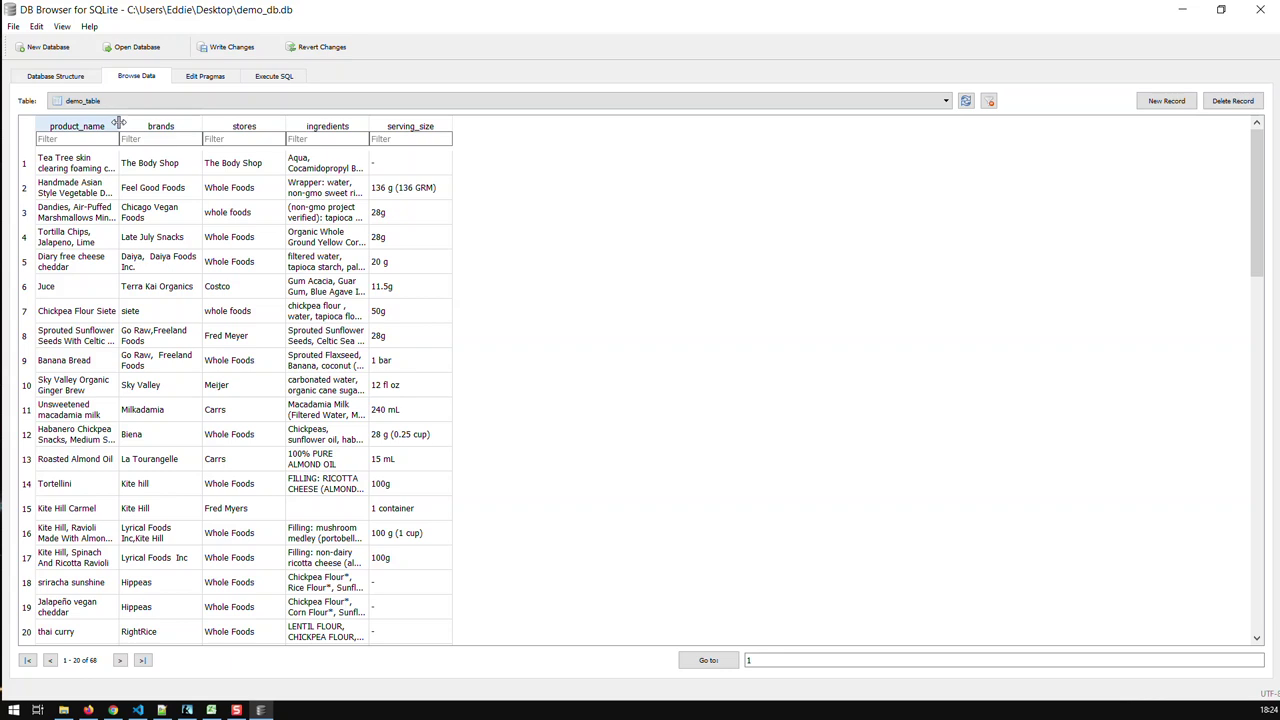
pyautogui.moveTo(118, 122); pyautogui.dragTo(157, 123)
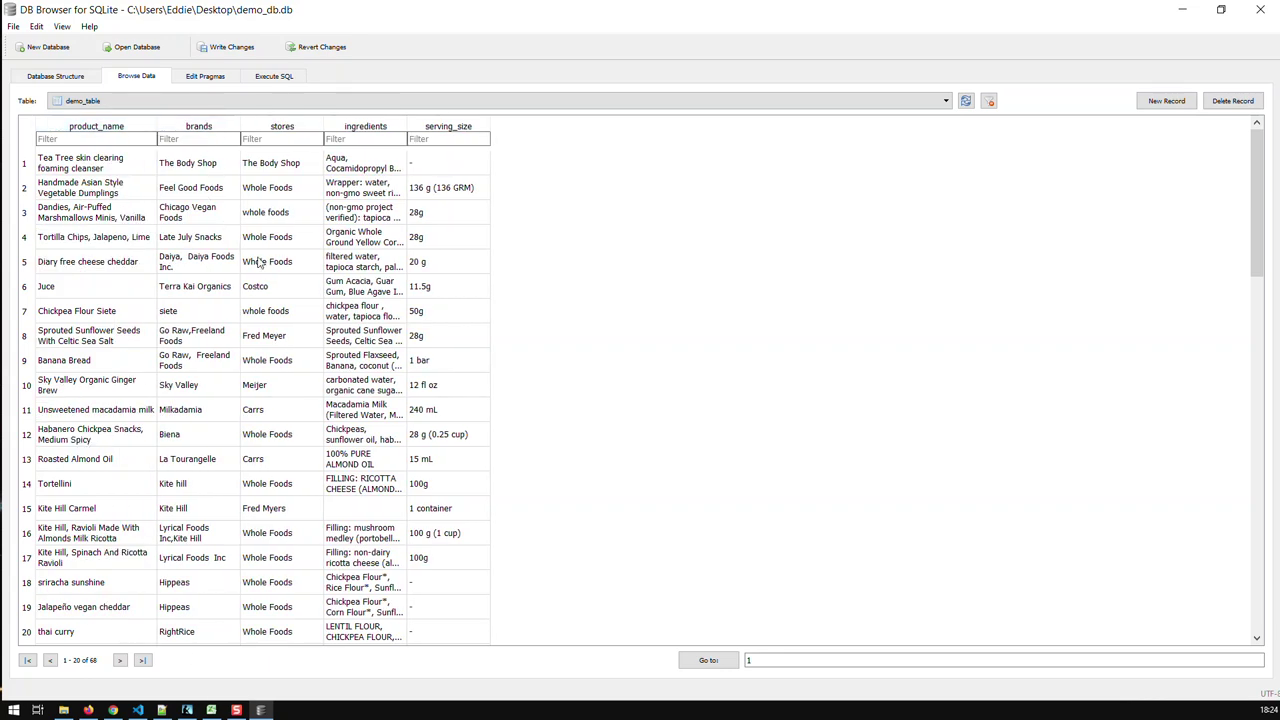
pyautogui.click(211, 710)
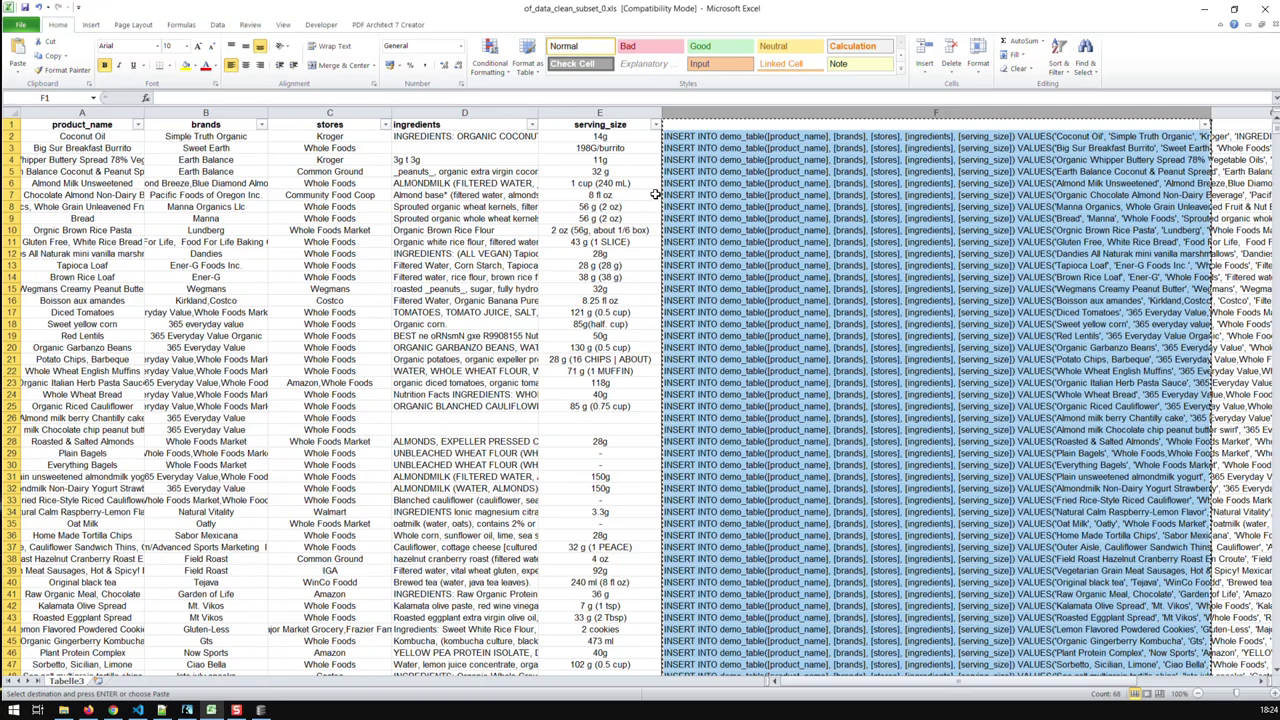
pyautogui.click(683, 140)
pyautogui.hotkey('ctrl', 'shift', 'Down')
pyautogui.click(683, 140)
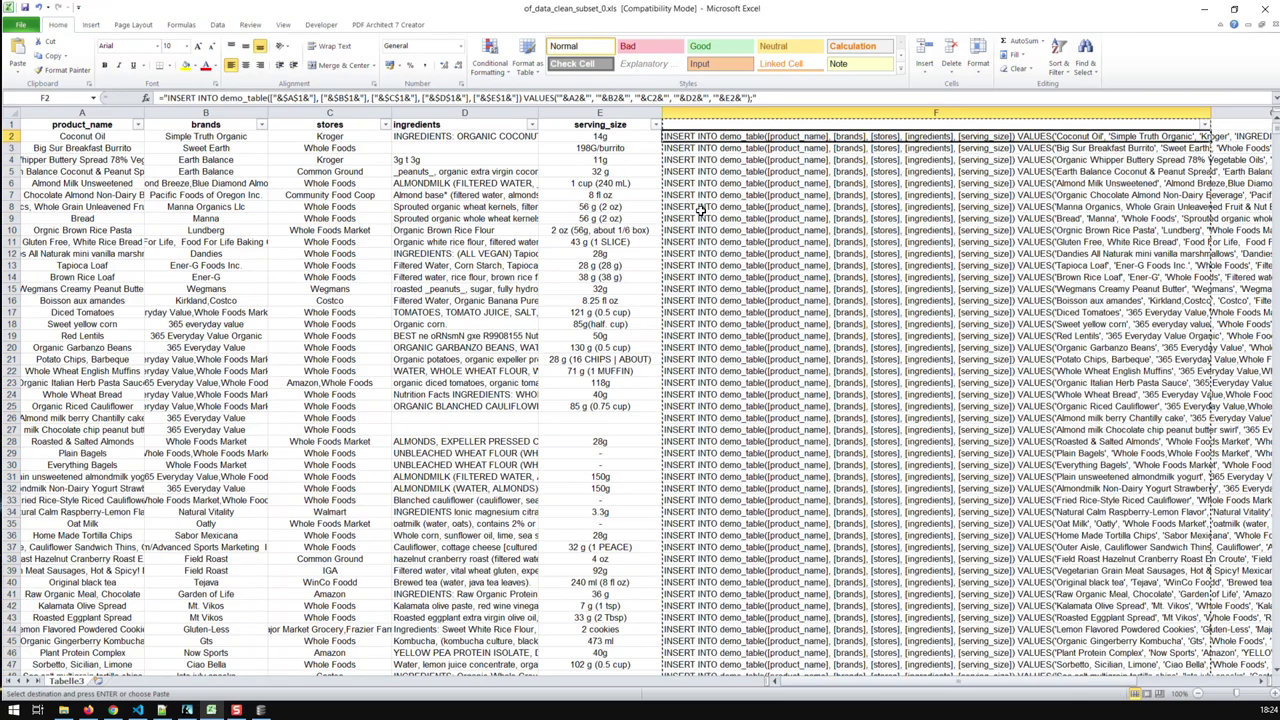
pyautogui.scroll(-10, 711, 256)
pyautogui.scroll(-4, 711, 256)
pyautogui.scroll(14, 711, 256)
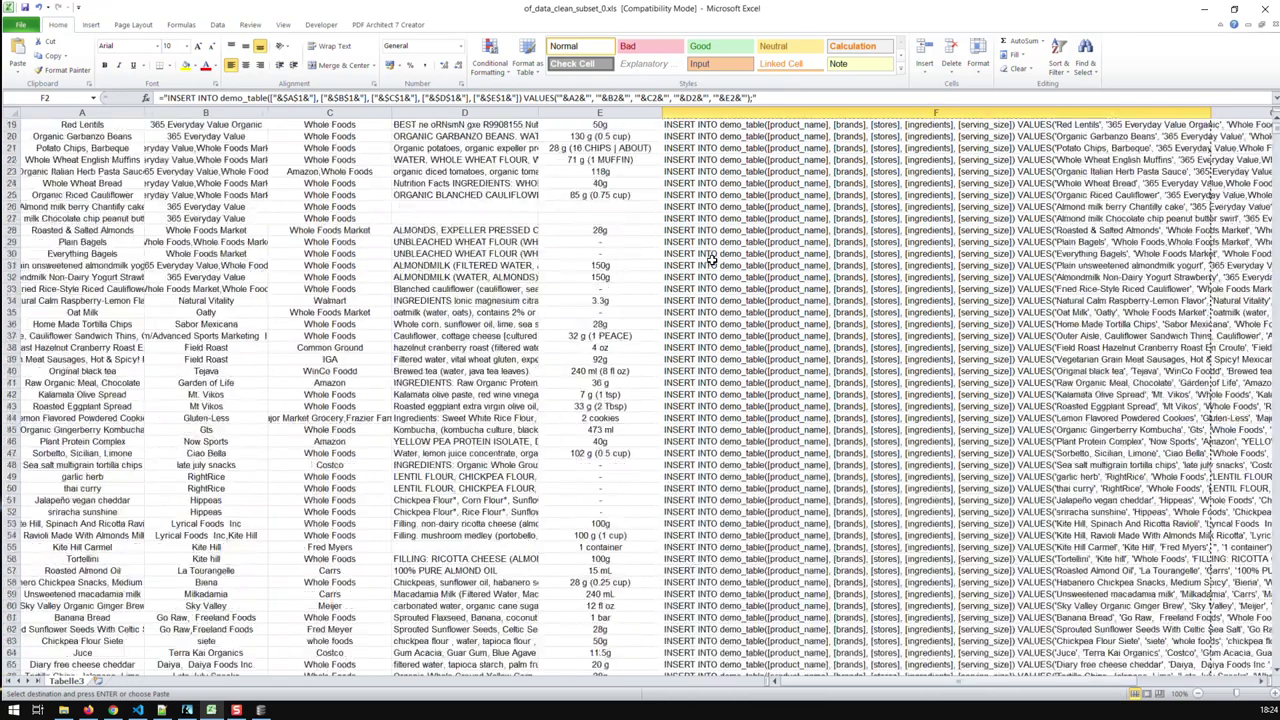